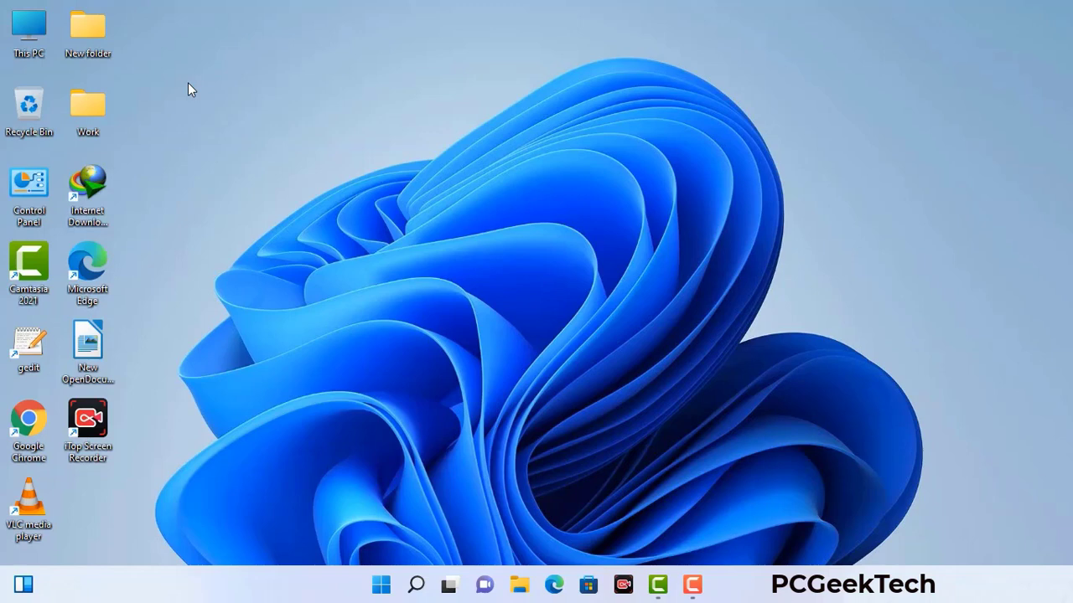
- Run msconfig from the Run dialog to open System Configuration
key("super+r")
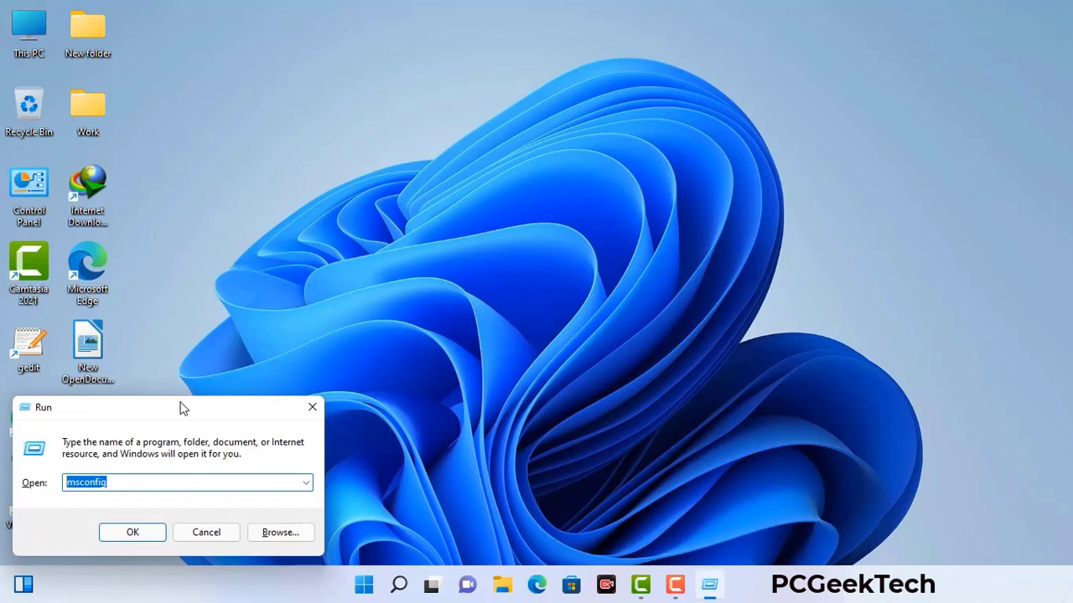
left_click_drag(183, 407, 470, 132)
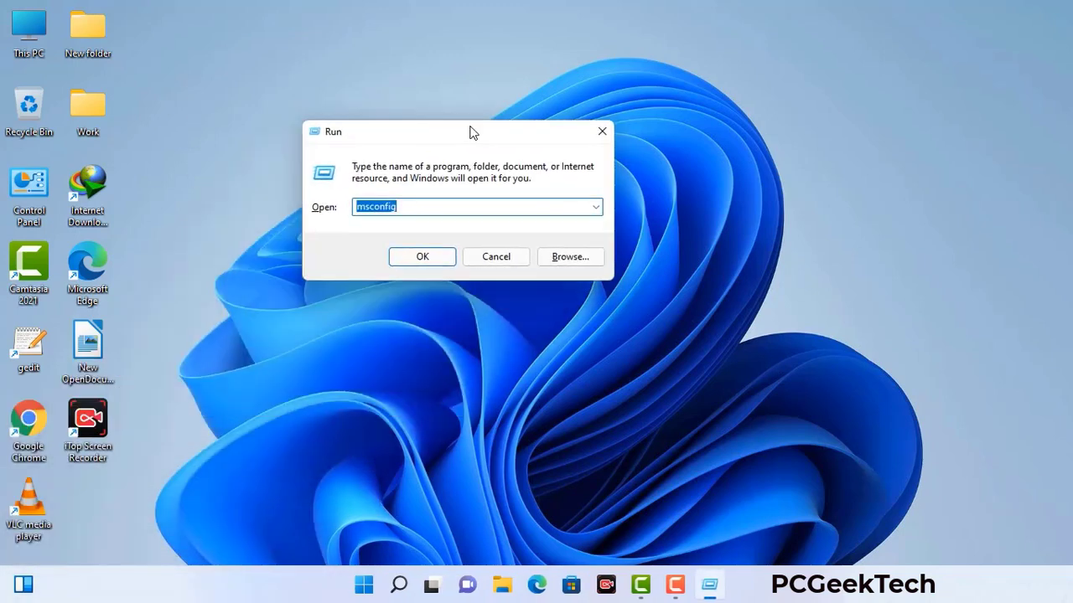
left_click(426, 210)
left_click(415, 263)
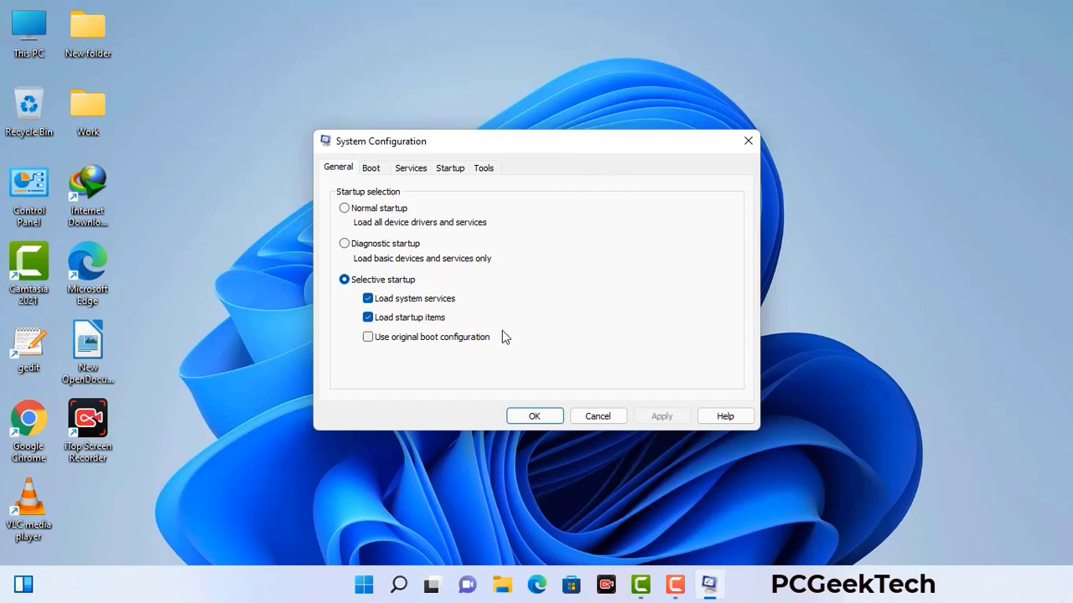
- Enable Safe boot with the Network option for Windows 11, apply the boot settings and restart the computer
left_click(371, 170)
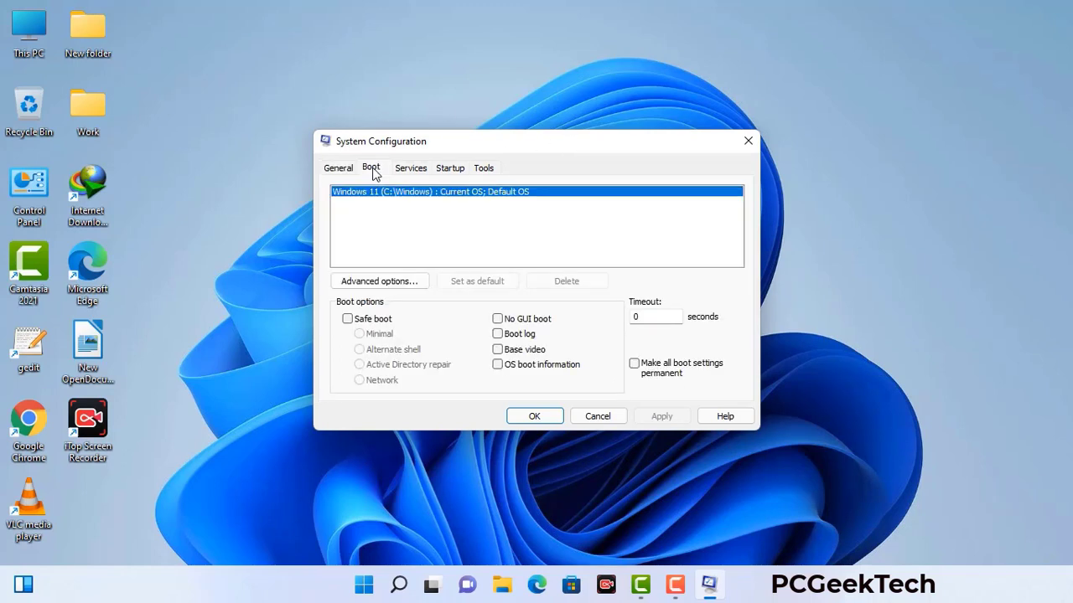
left_click(347, 319)
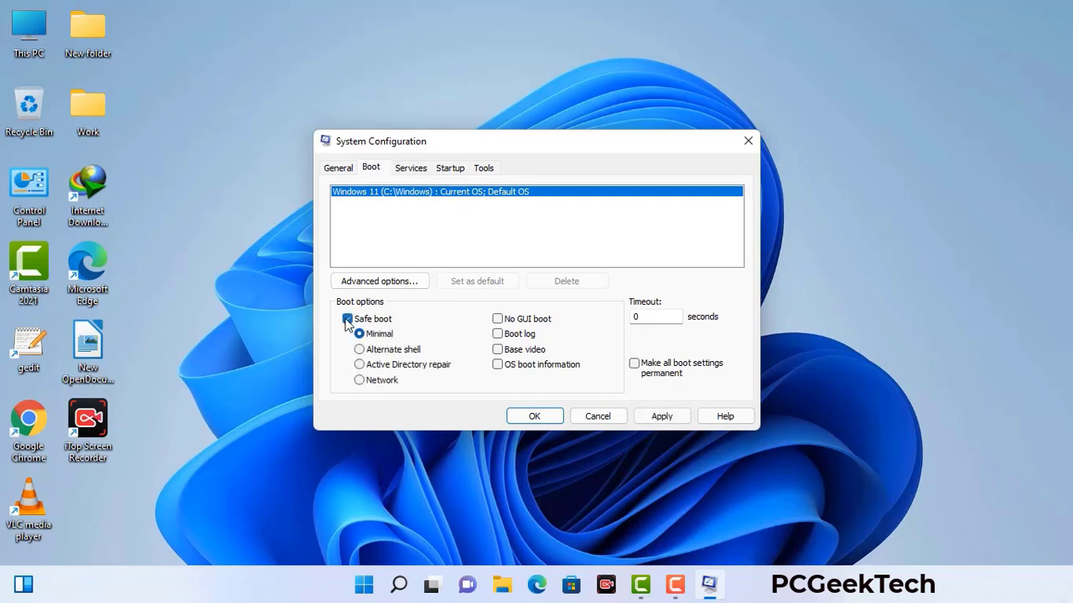
left_click(383, 382)
left_click(660, 417)
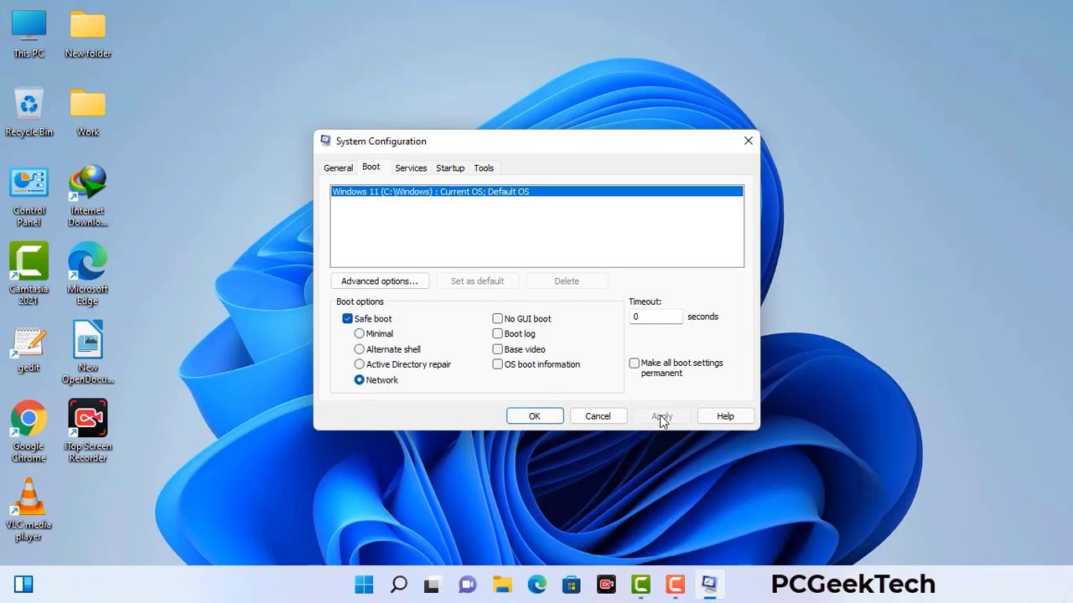
left_click(533, 417)
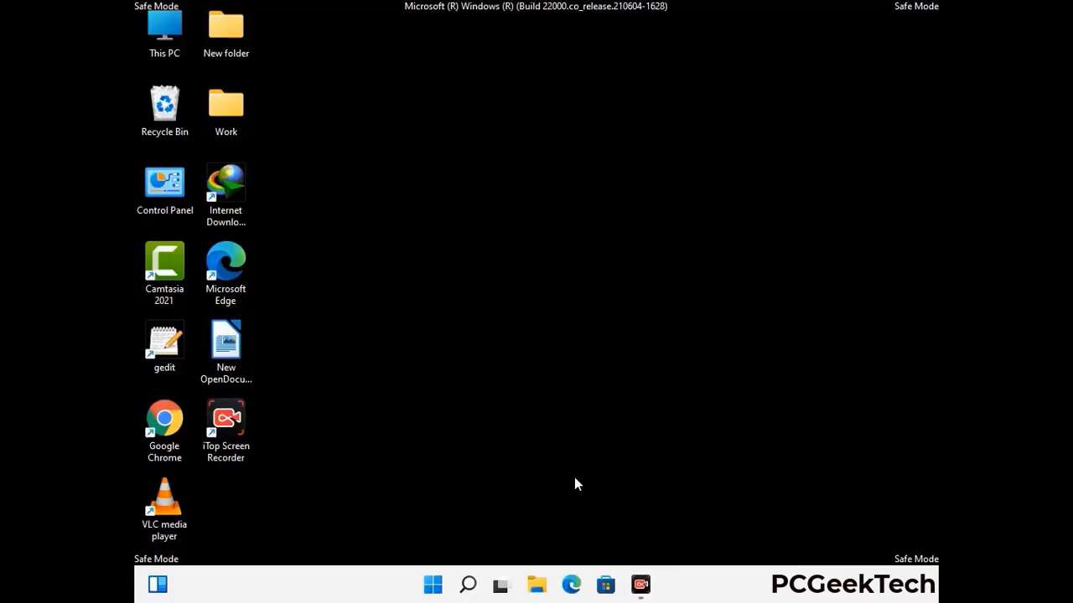
- Set File Explorer Options in Control Panel to show hidden files, folders, and drives, and close Control Panel
double_click(165, 199)
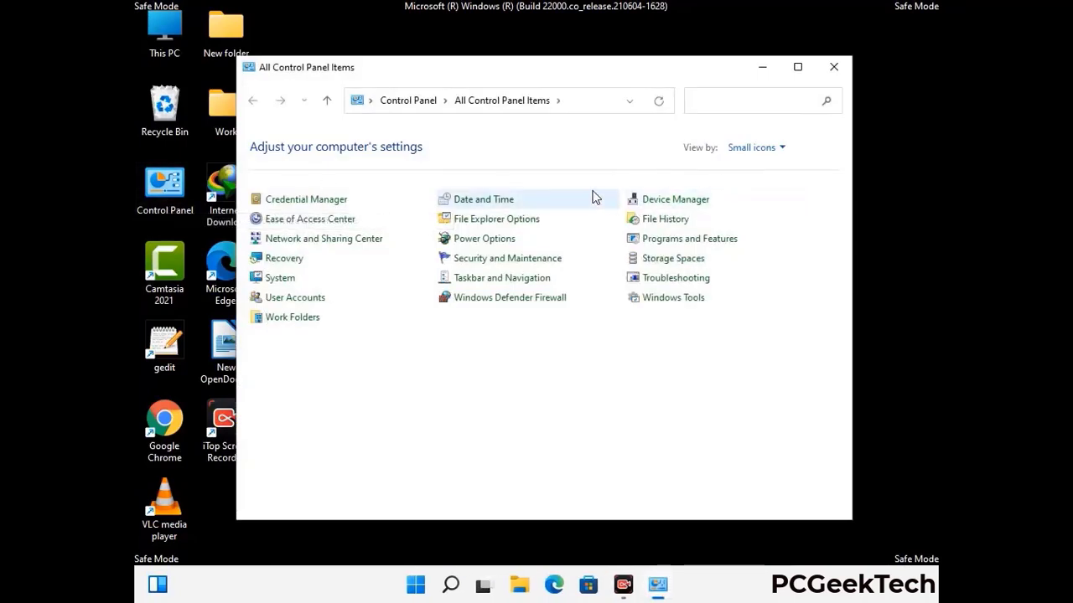
left_click(517, 222)
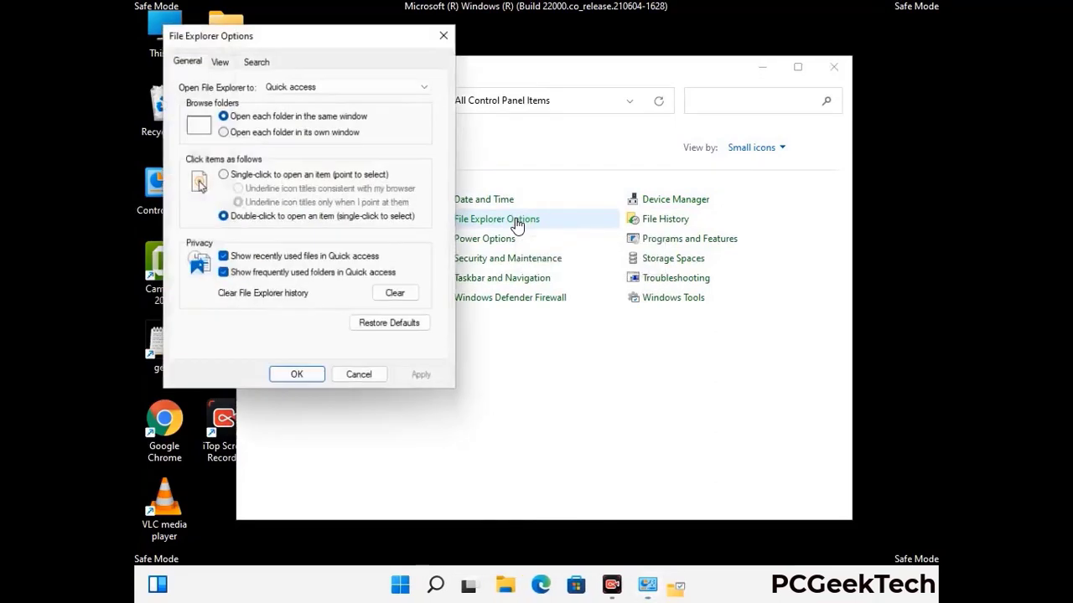
left_click(220, 60)
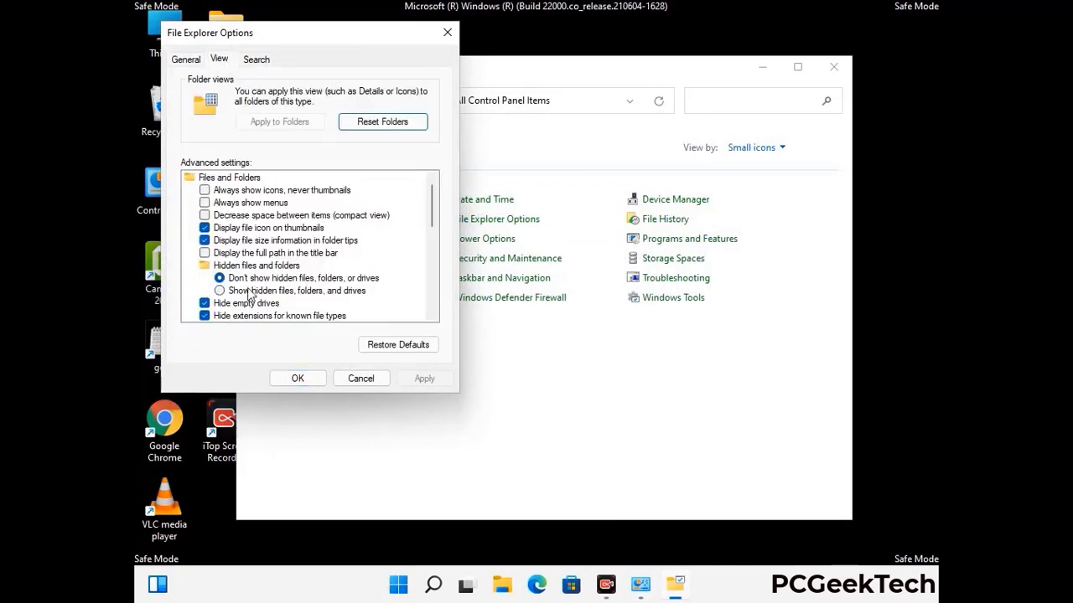
left_click(220, 291)
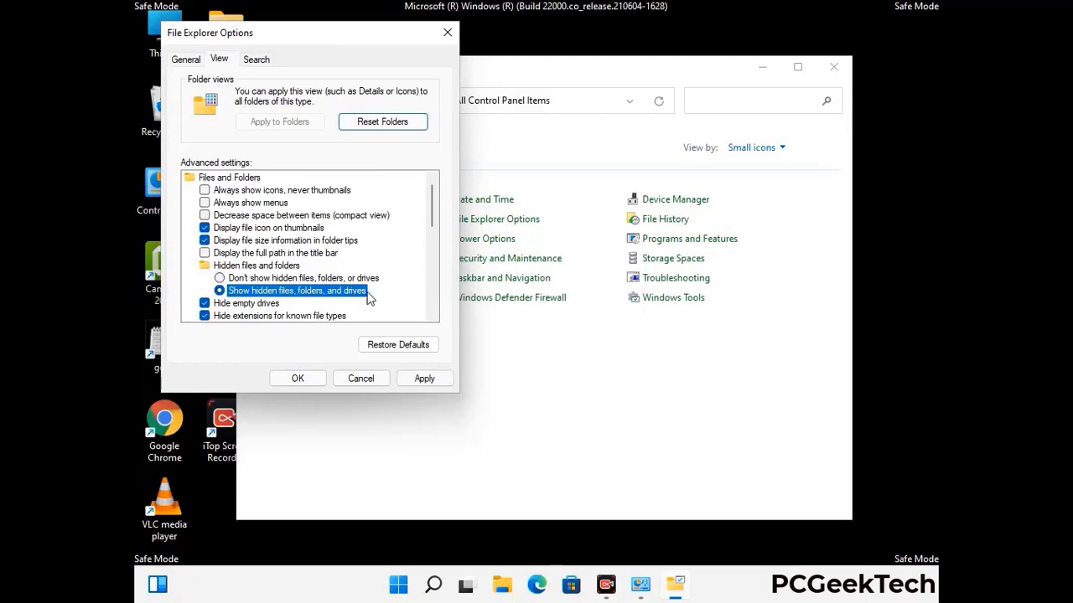
left_click(423, 380)
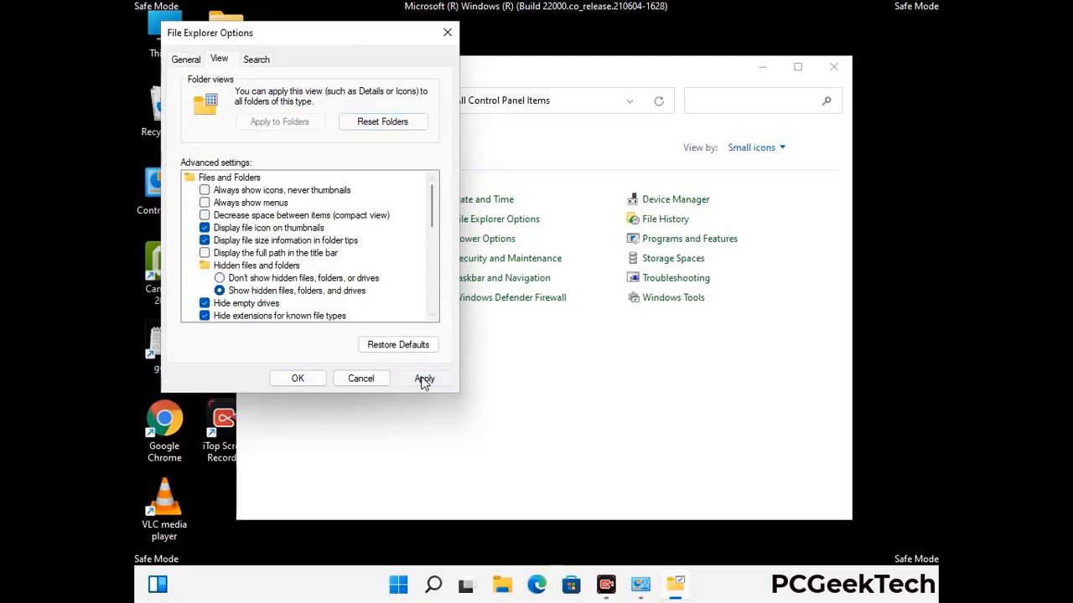
left_click(285, 381)
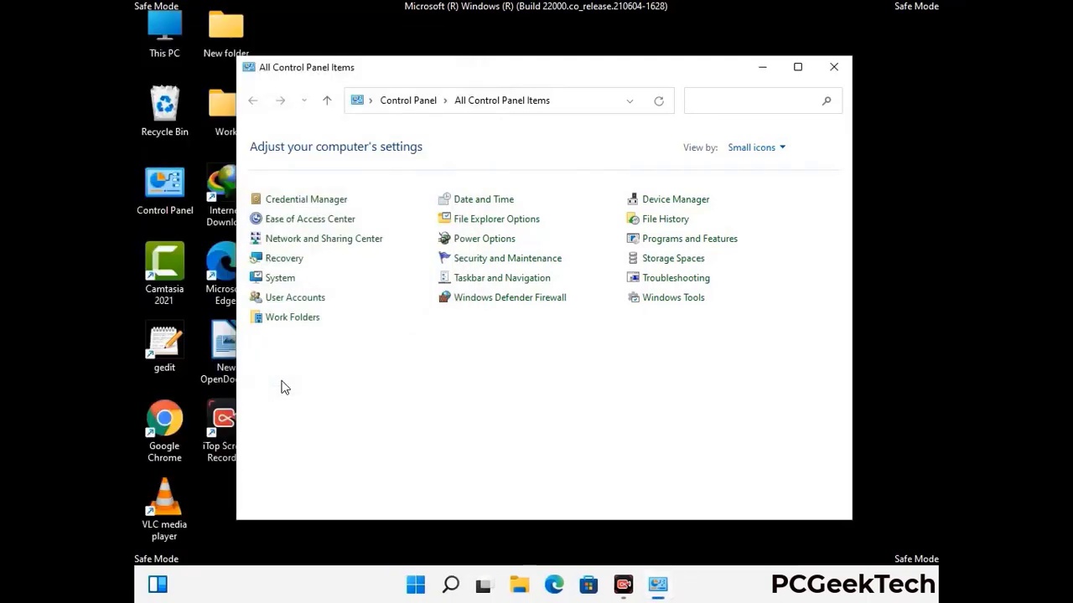
left_click(833, 67)
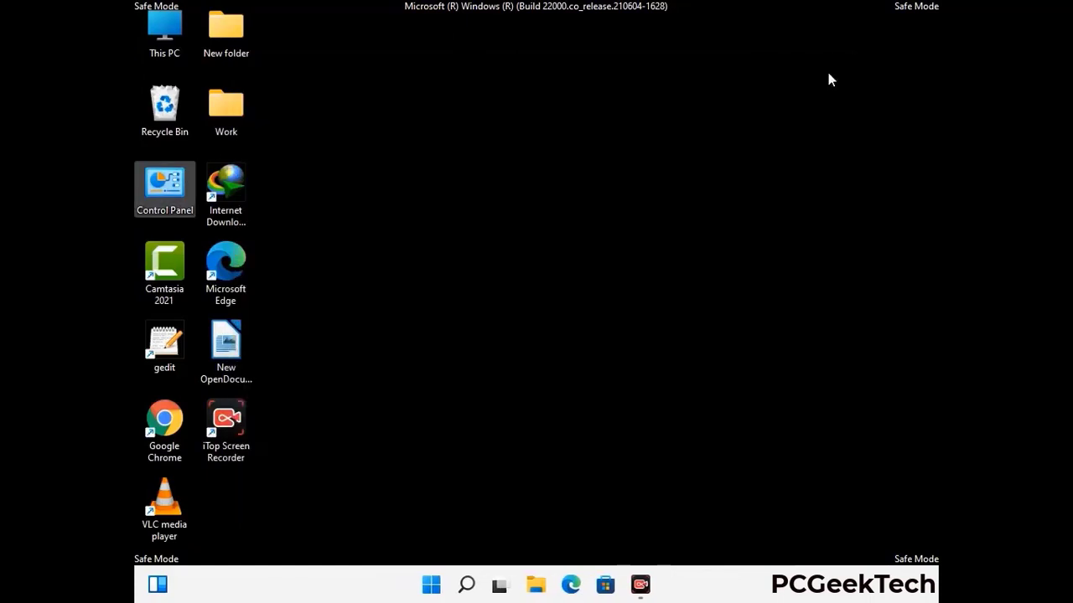
- Browse from This PC to the folder C:\Windows\System32\drivers\etc
double_click(159, 52)
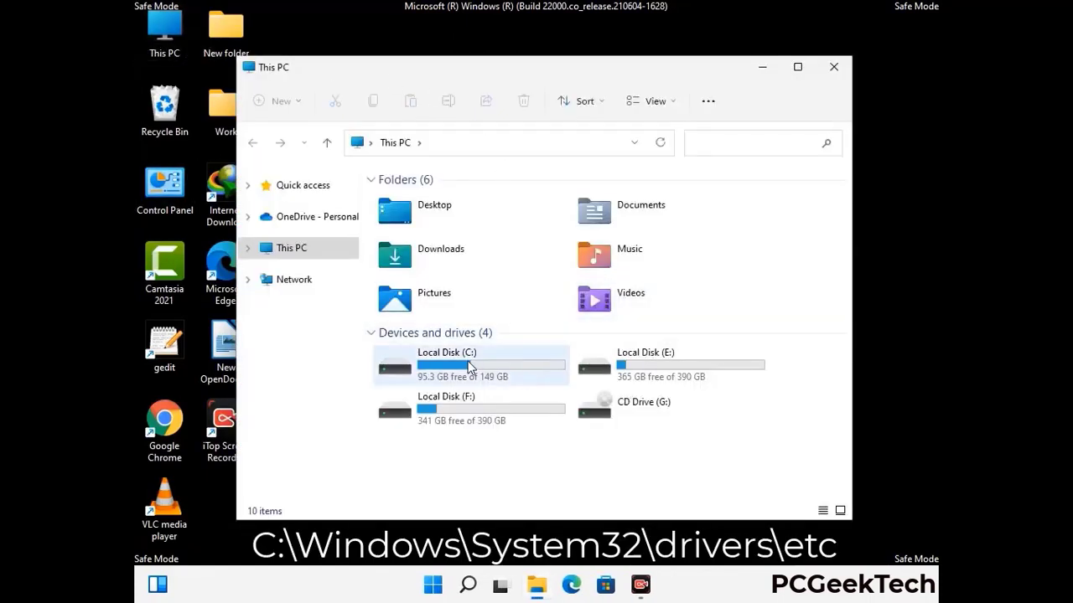
left_click(469, 367)
double_click(470, 367)
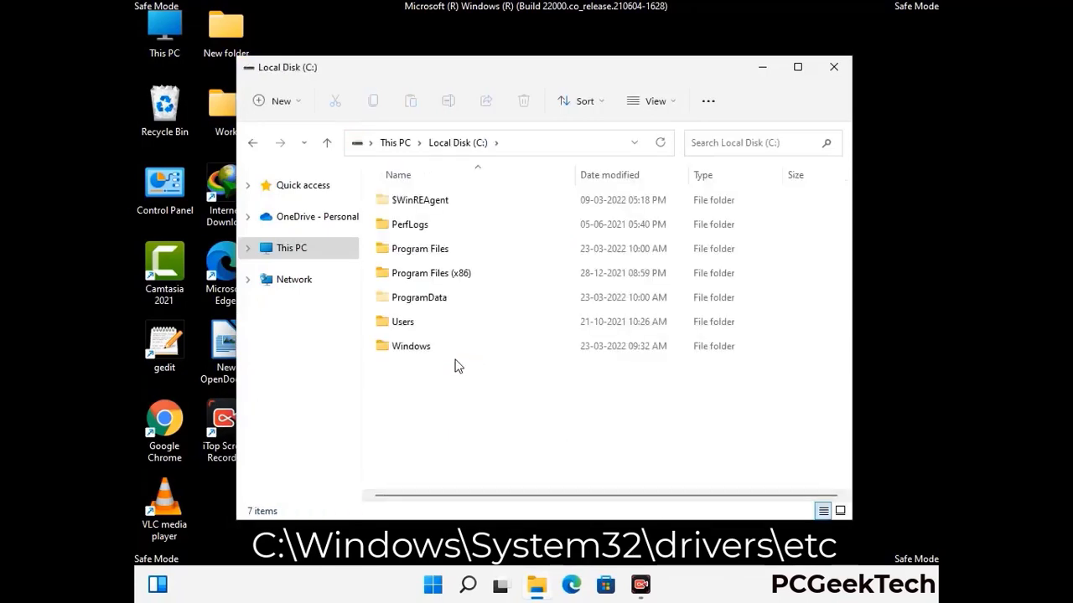
double_click(402, 354)
scroll(536, 356, "down", 10)
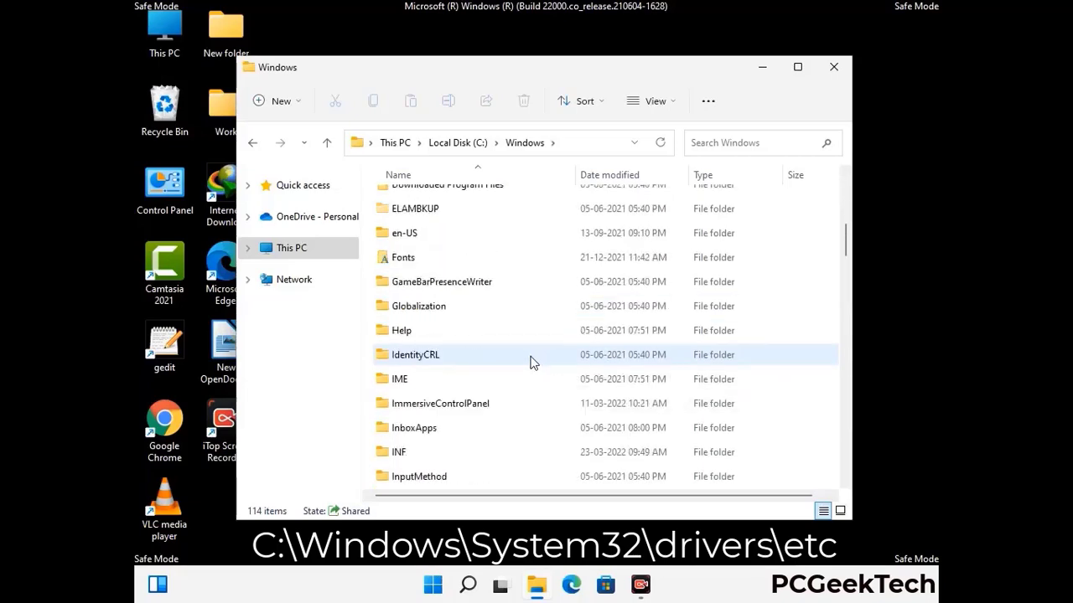
scroll(529, 363, "down", 7)
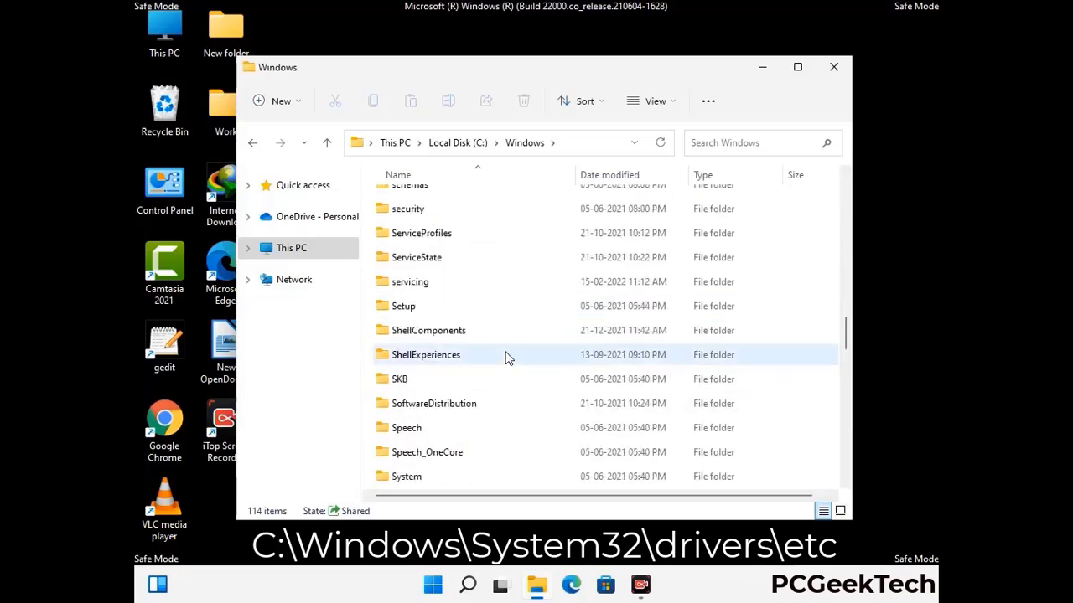
scroll(508, 357, "down", 2)
double_click(410, 354)
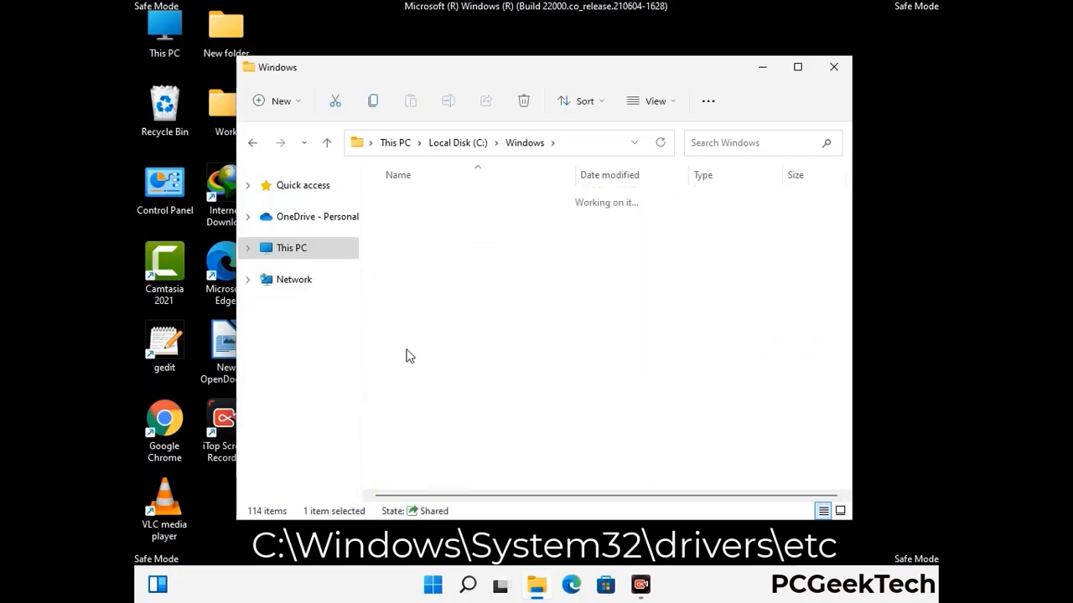
scroll(461, 365, "down", 5)
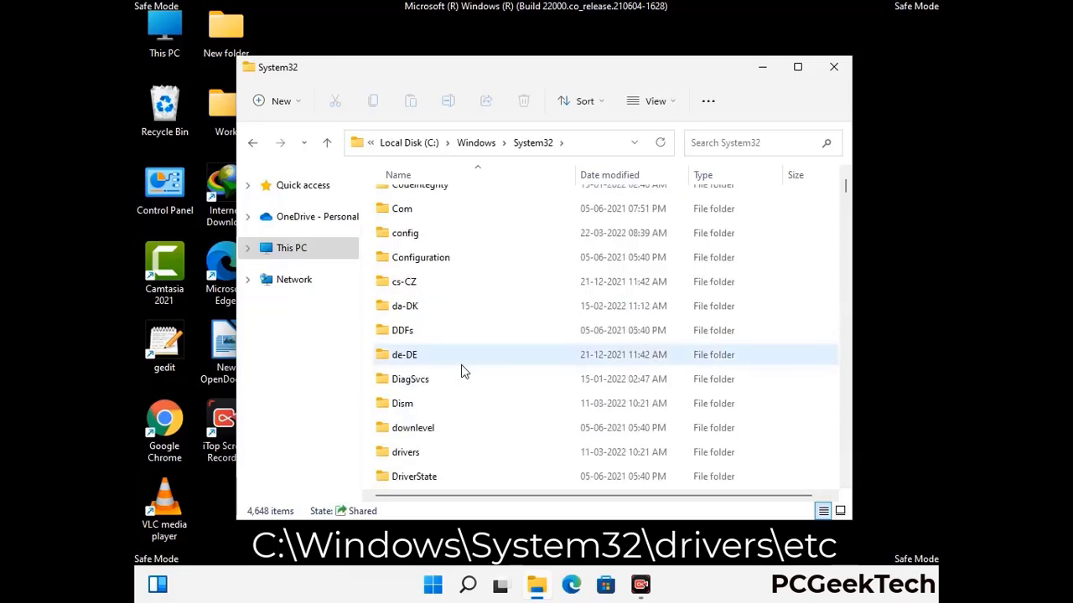
double_click(413, 456)
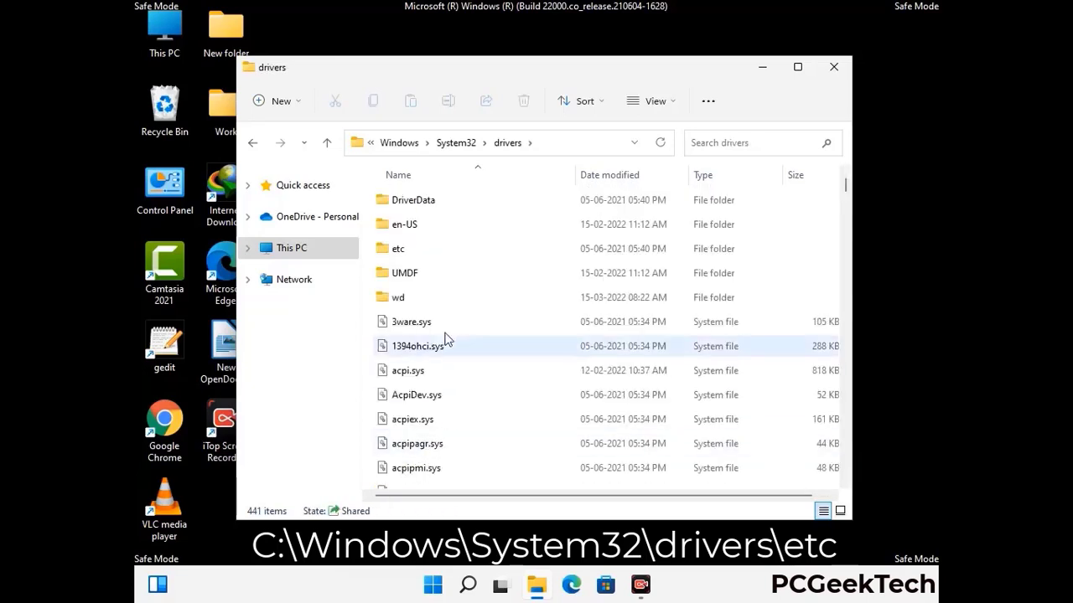
double_click(399, 252)
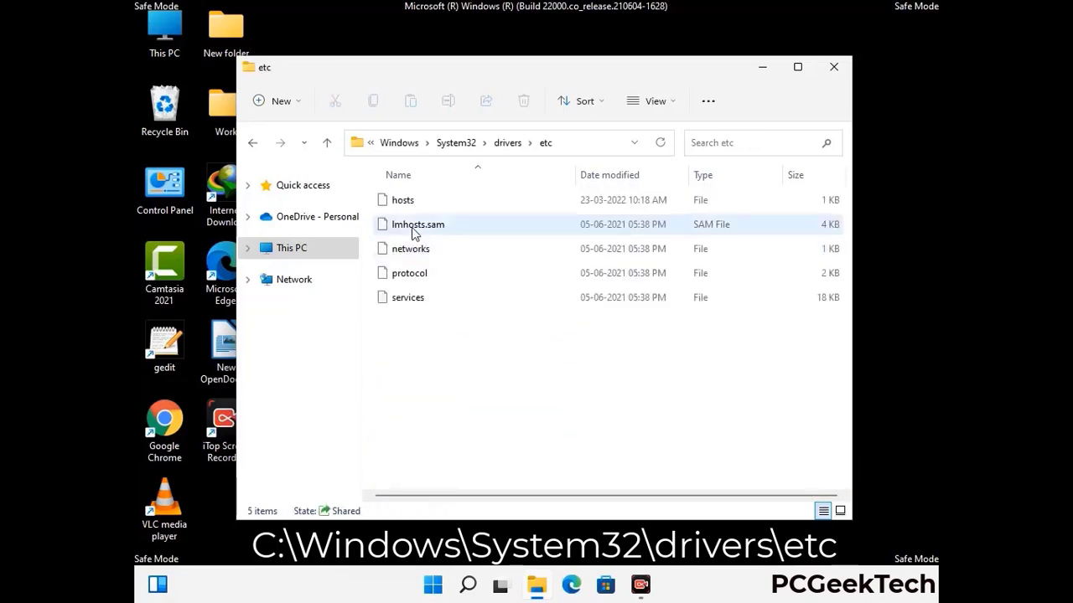
- Open the hosts file in Notepad and move its window so the start of the text lines is in view
left_click(410, 212)
double_click(411, 211)
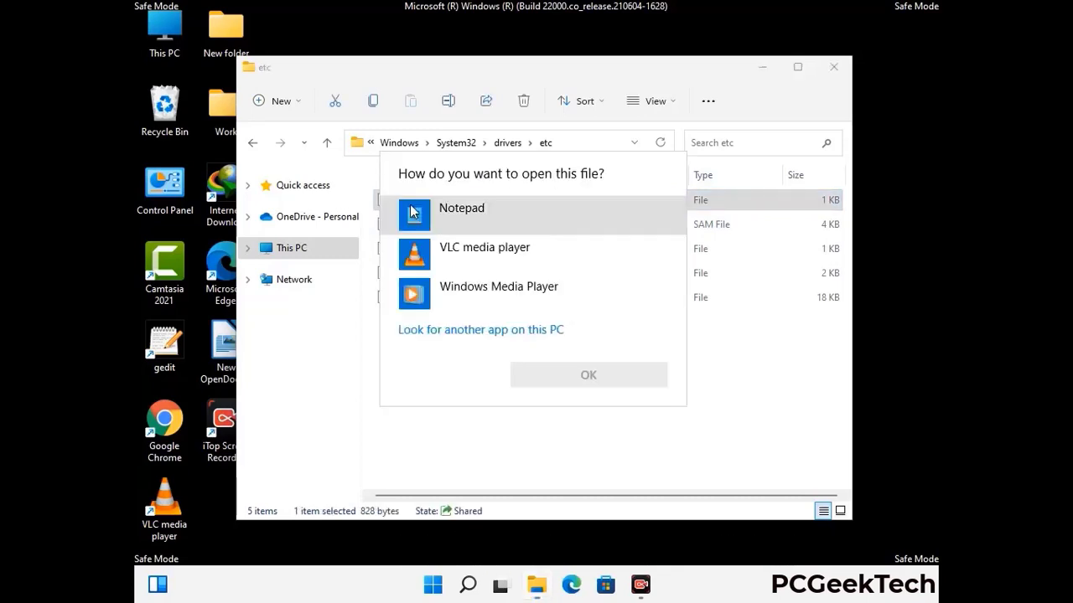
left_click(475, 212)
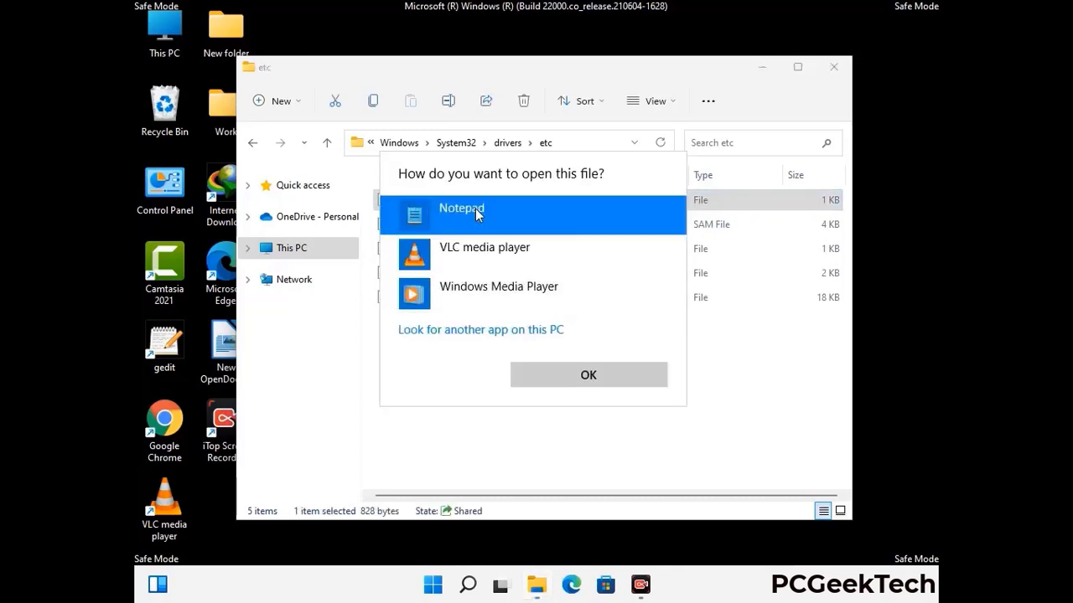
left_click(591, 378)
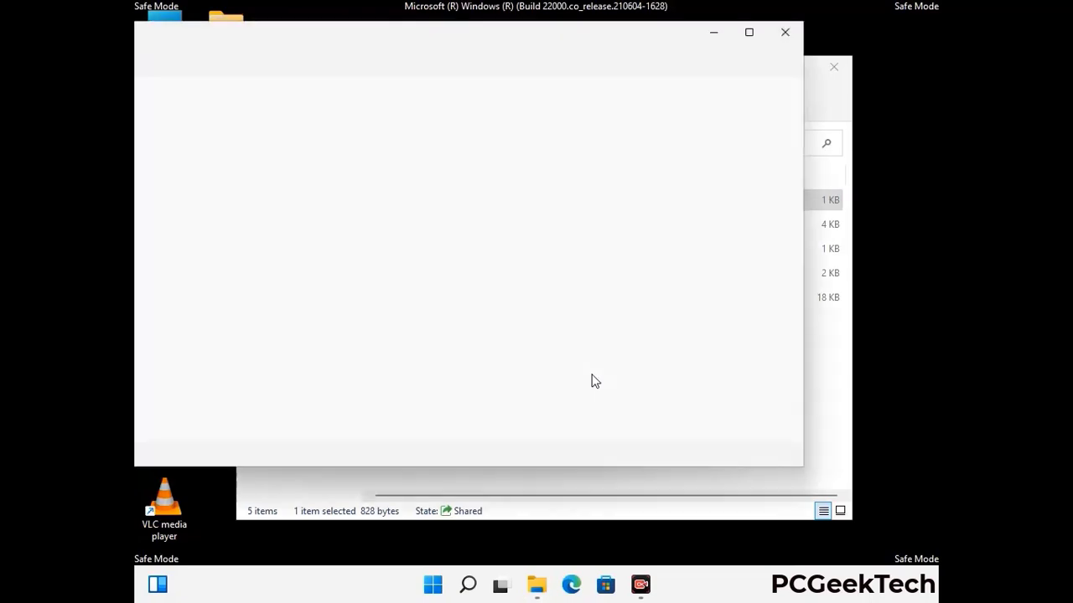
left_click_drag(403, 39, 570, 48)
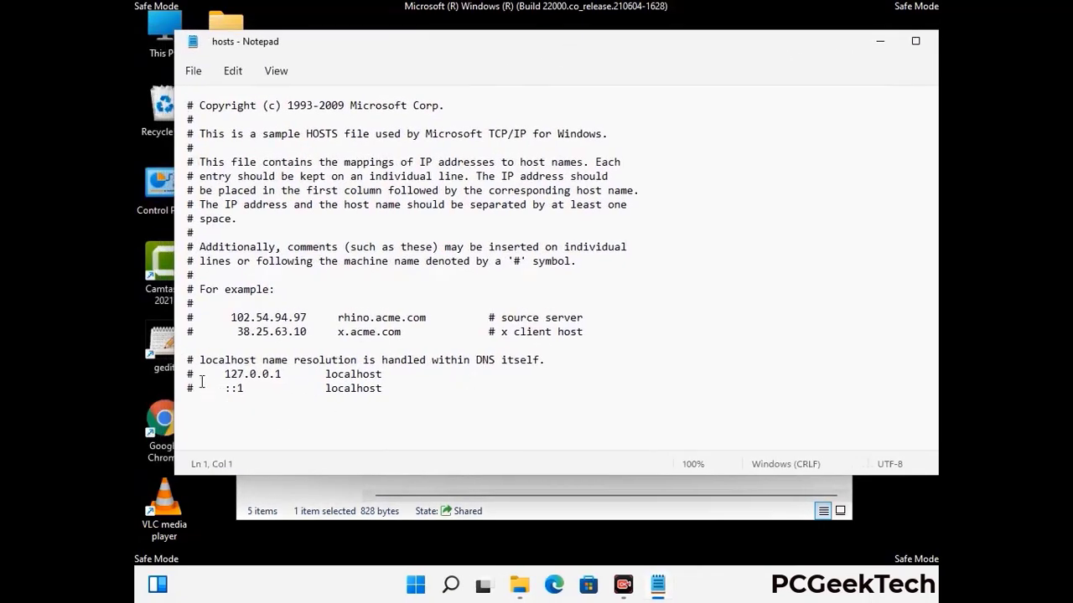
- Add two line breaks after the last localhost line of the hosts file and save the file
left_click(401, 393)
key("Return")
key("Return")
scroll(411, 251, "down", 1)
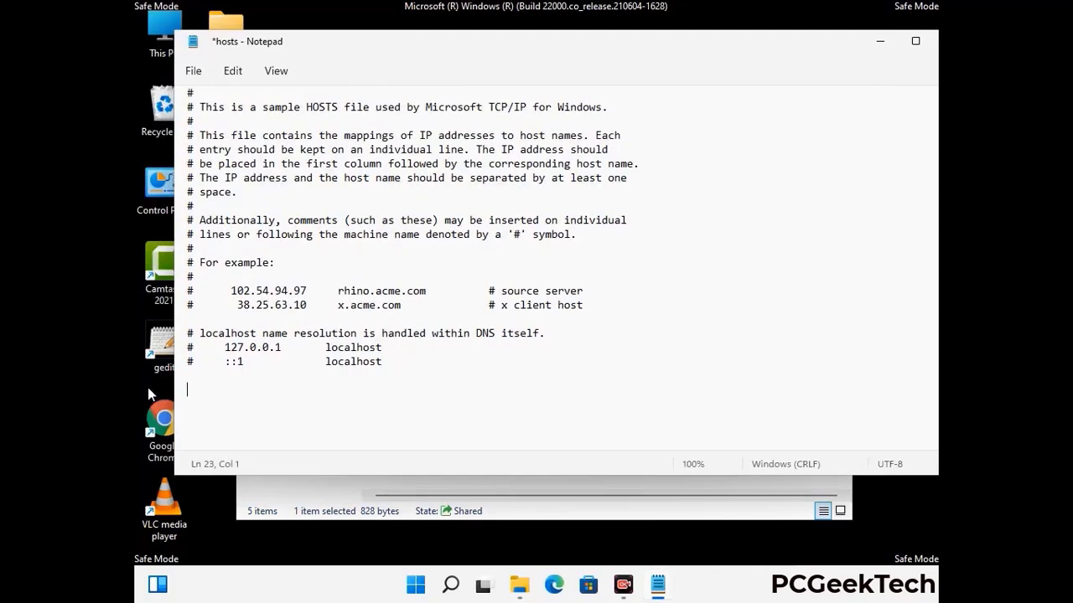
left_click(193, 73)
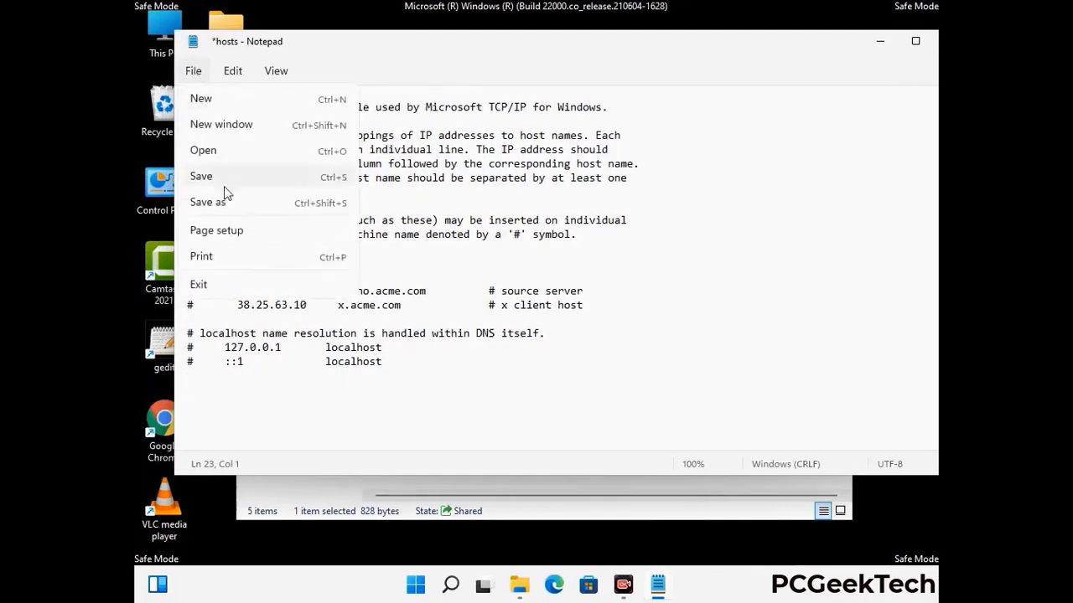
left_click(201, 178)
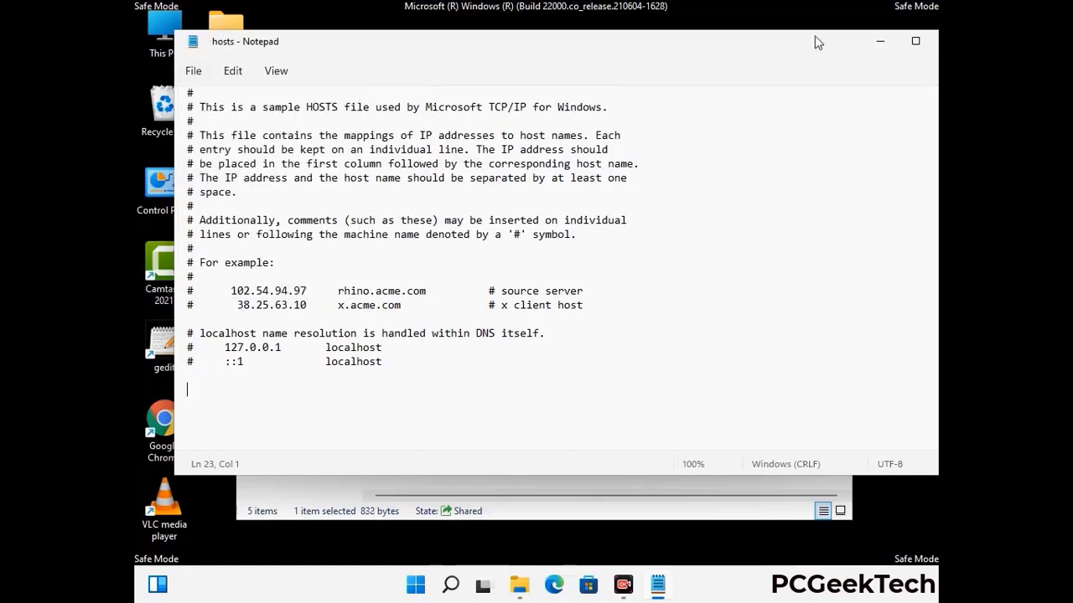
- Close the hosts file in Notepad and the etc folder window
left_click_drag(807, 47, 684, 47)
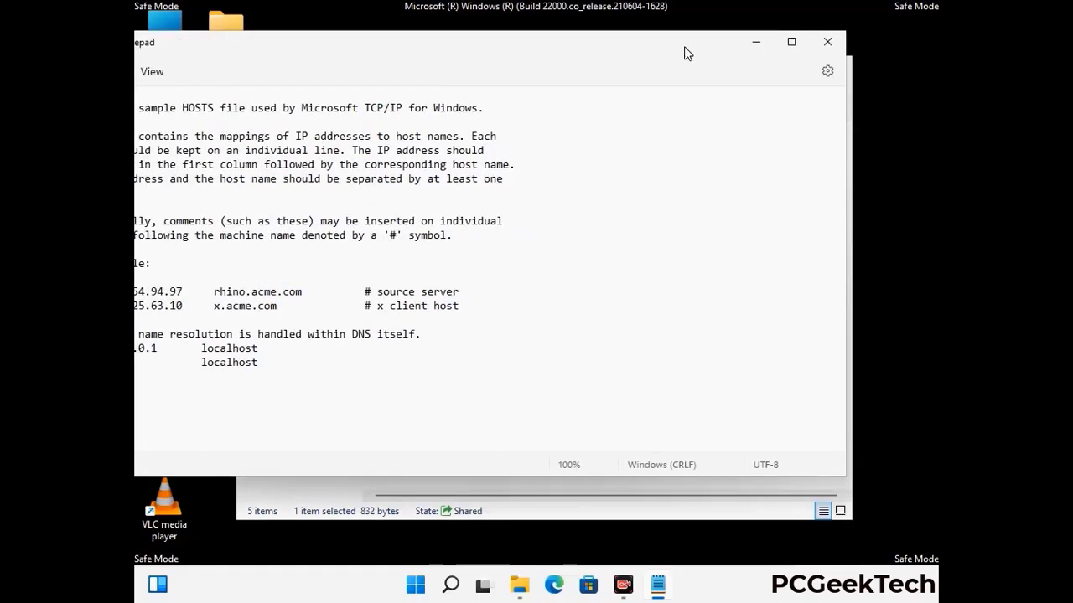
left_click(827, 43)
left_click(835, 65)
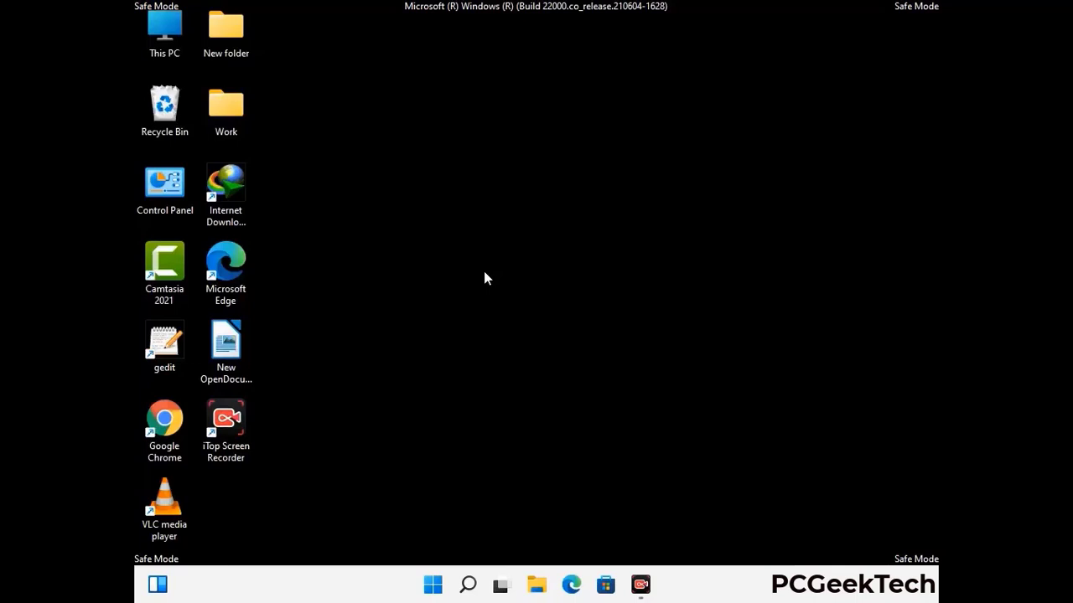
- Open the roaming application data folder by running %appdata% from the Run dialog
key("super+r")
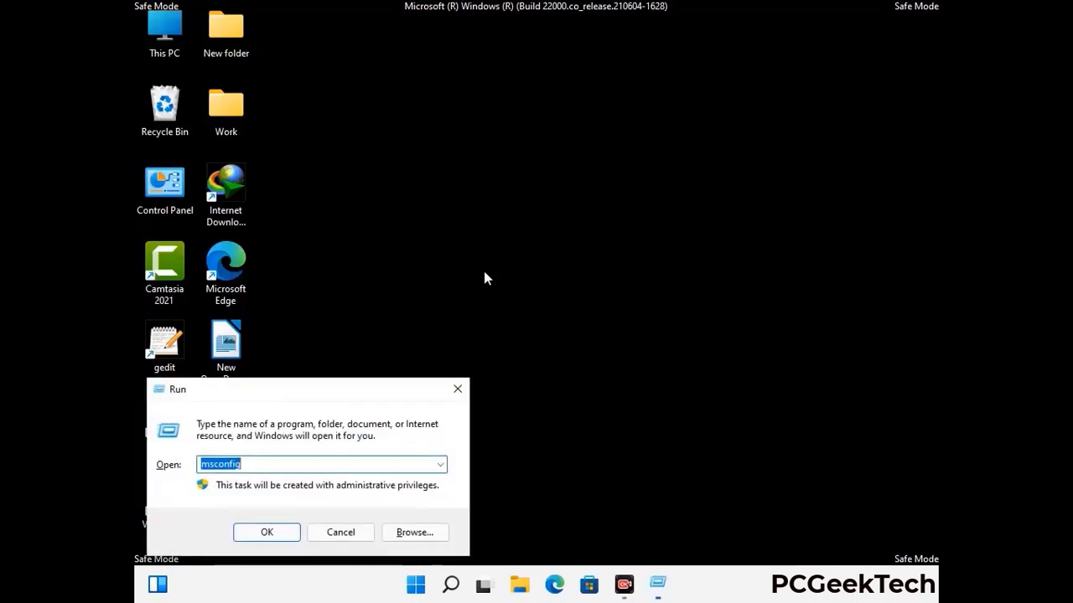
left_click_drag(309, 387, 499, 166)
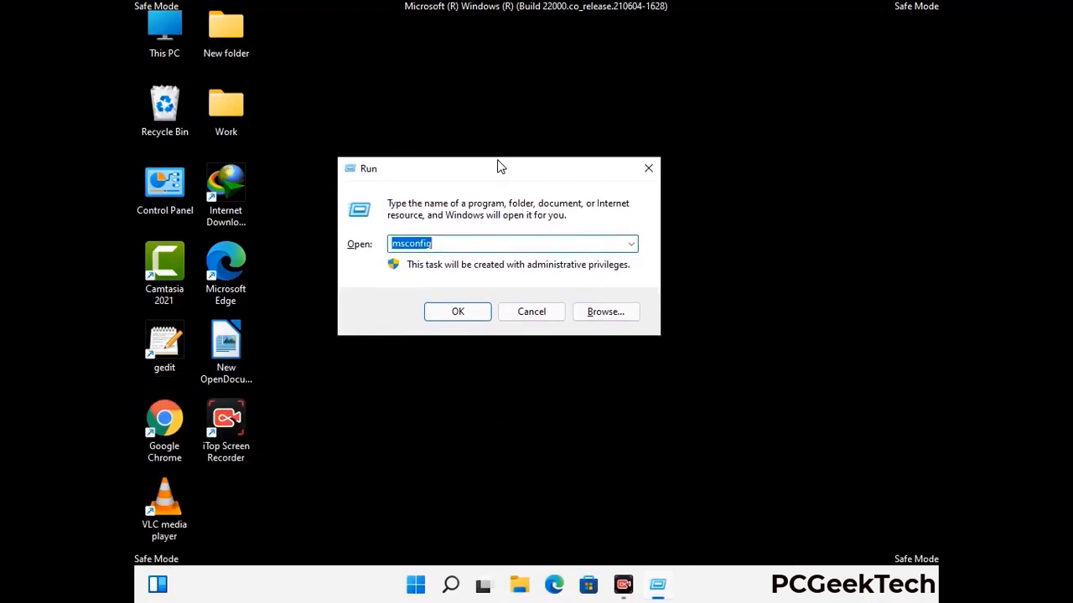
type("%")
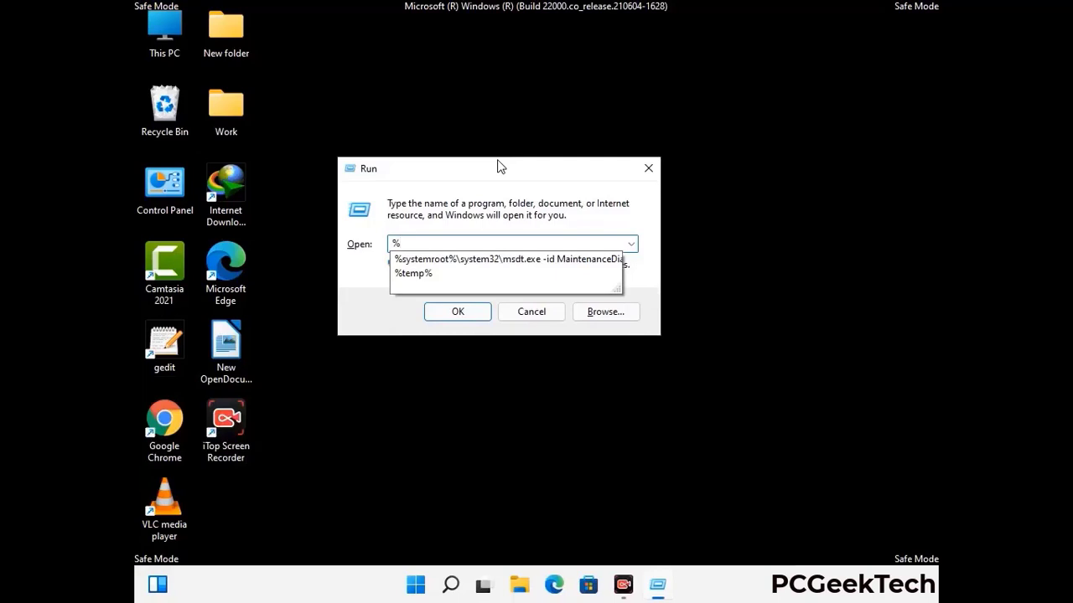
type("appdat")
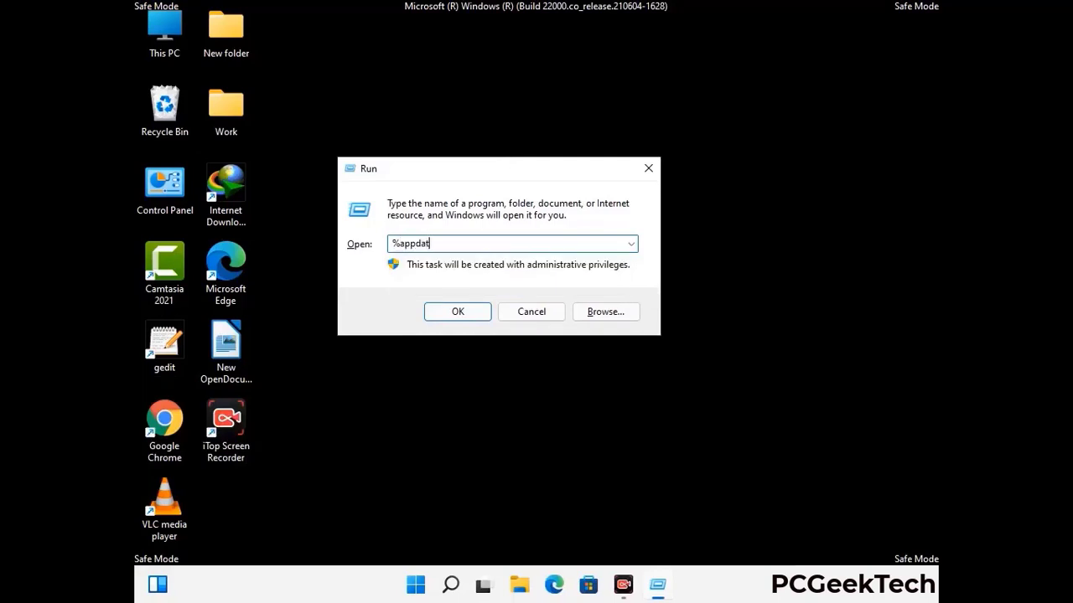
type("a%")
key("Return")
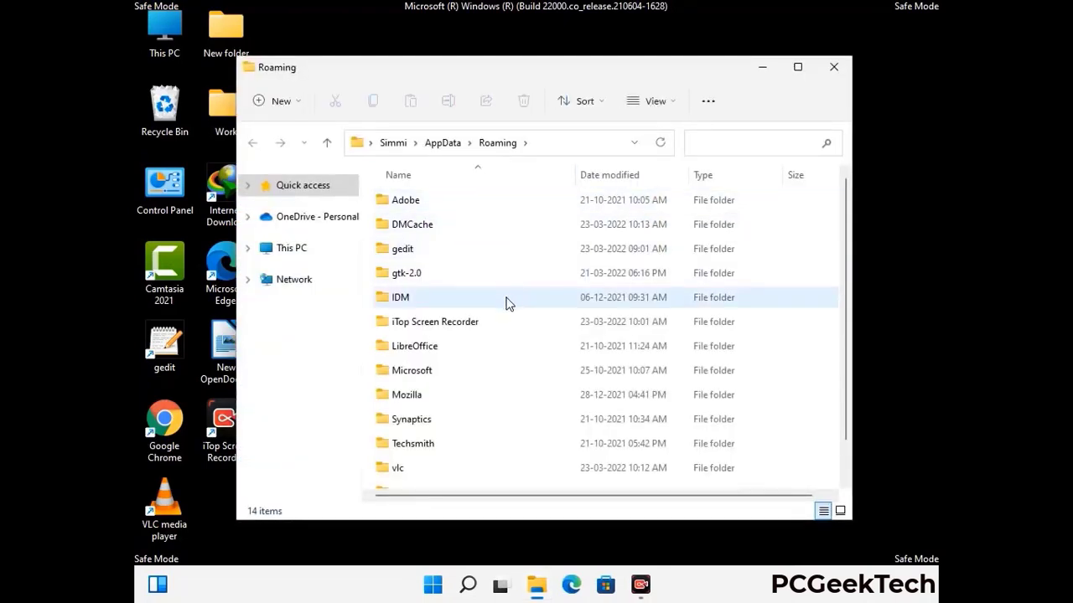
- Delete the Zoom folder from AppData\Roaming and close the folder window
scroll(492, 338, "down", 1)
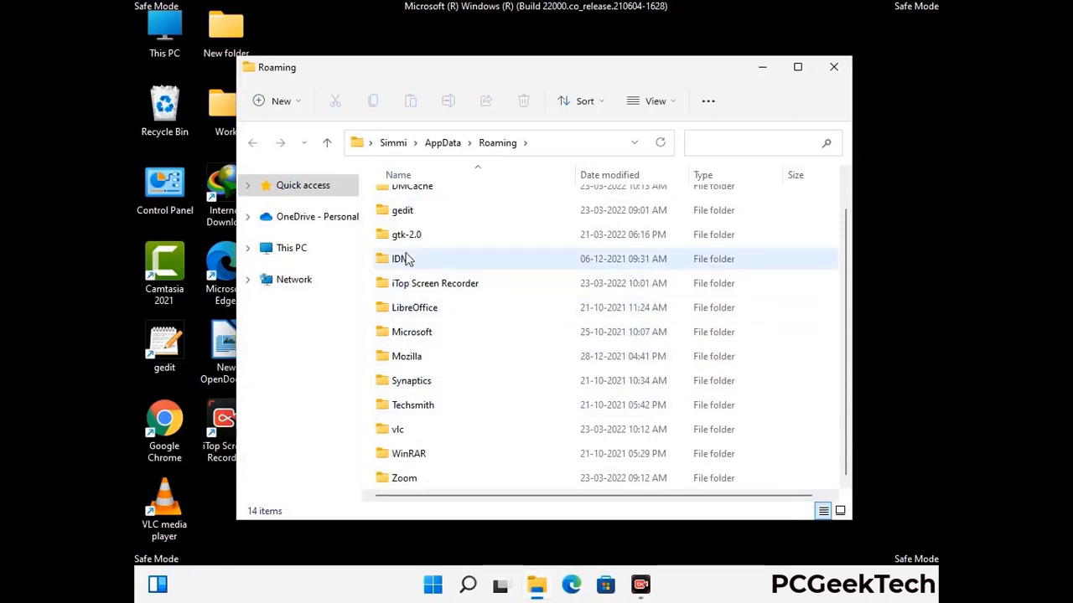
scroll(448, 297, "up", 1)
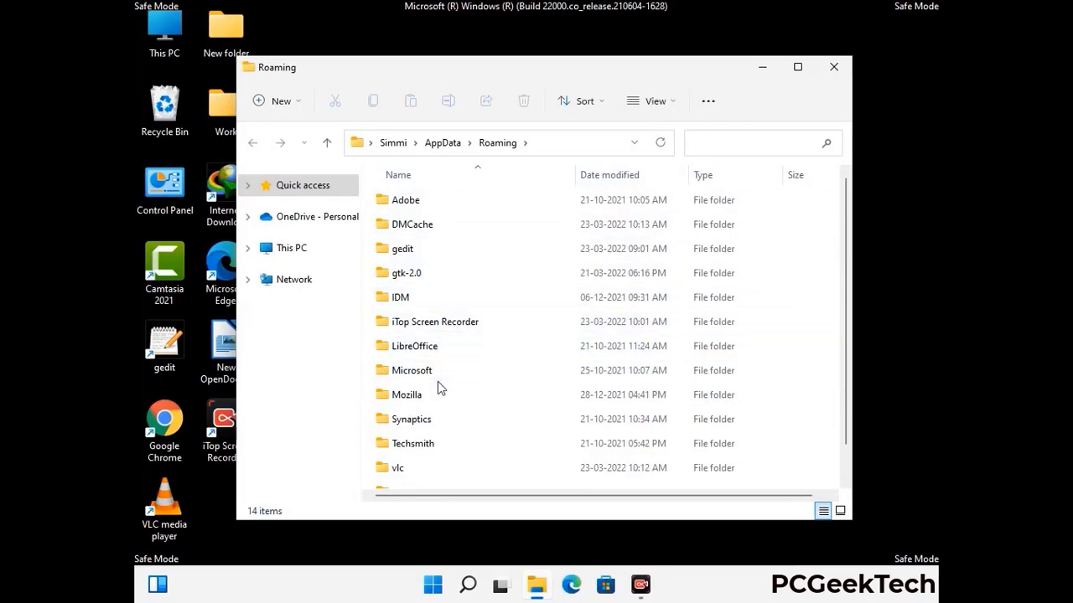
scroll(438, 385, "down", 1)
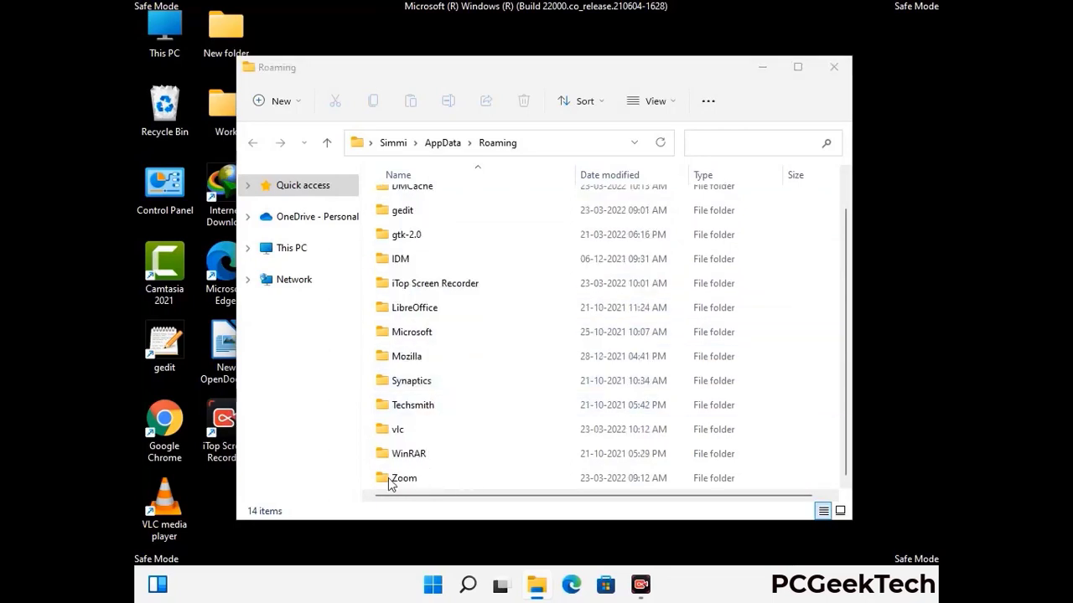
left_click(600, 473)
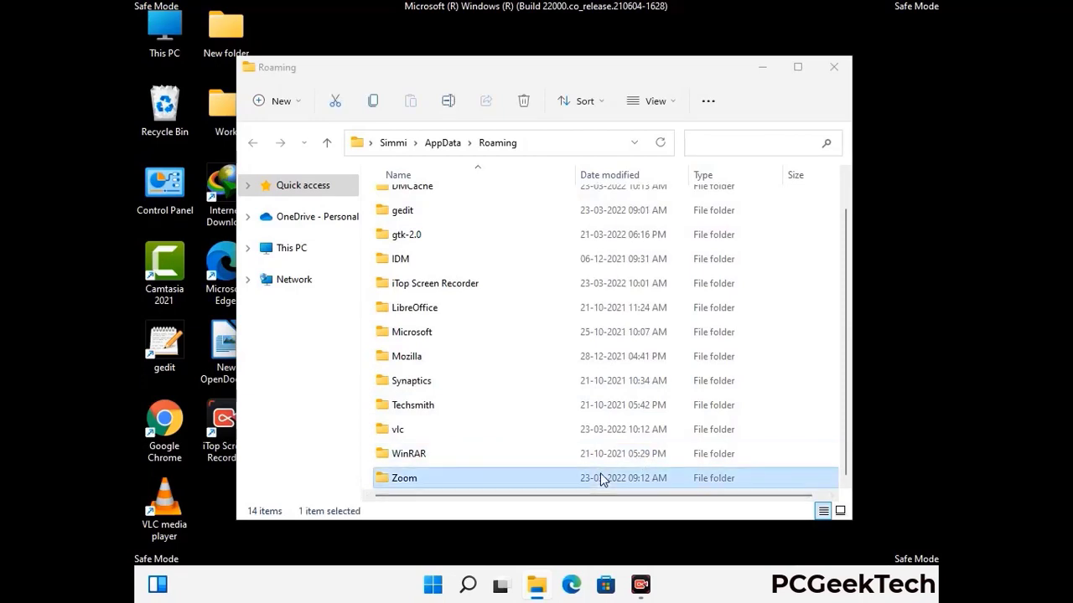
left_click(528, 105)
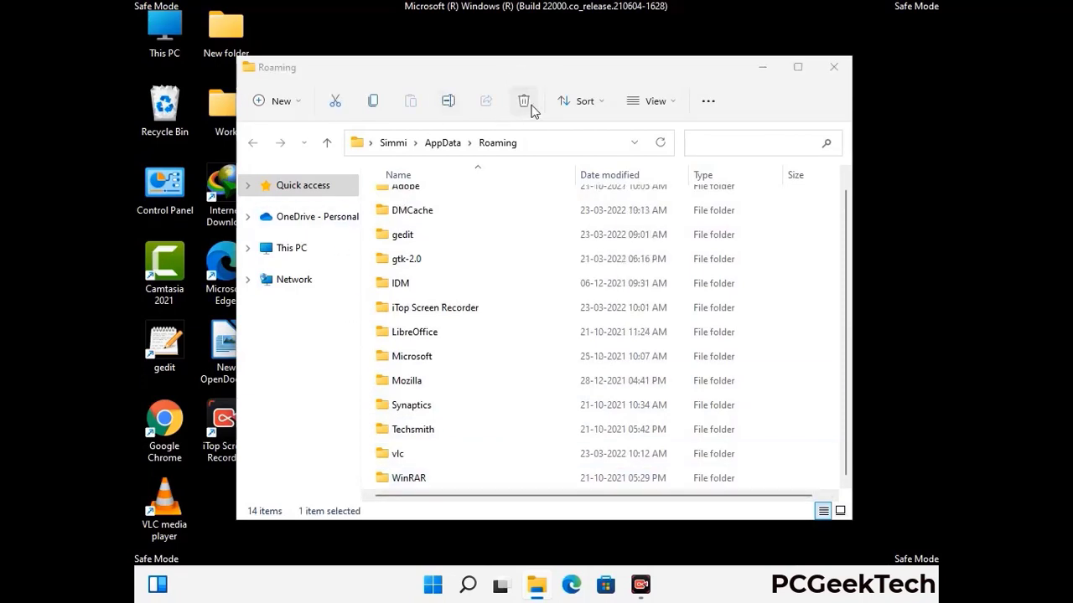
left_click(832, 67)
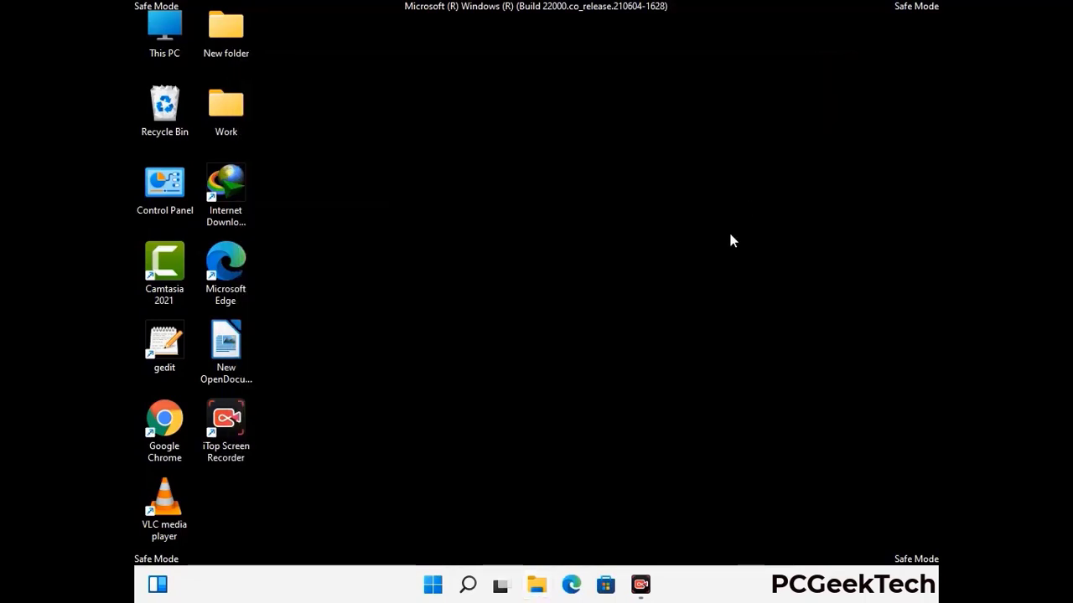
- Open the local application data folder by running %LocalAppData% from the Run dialog
key("super+r")
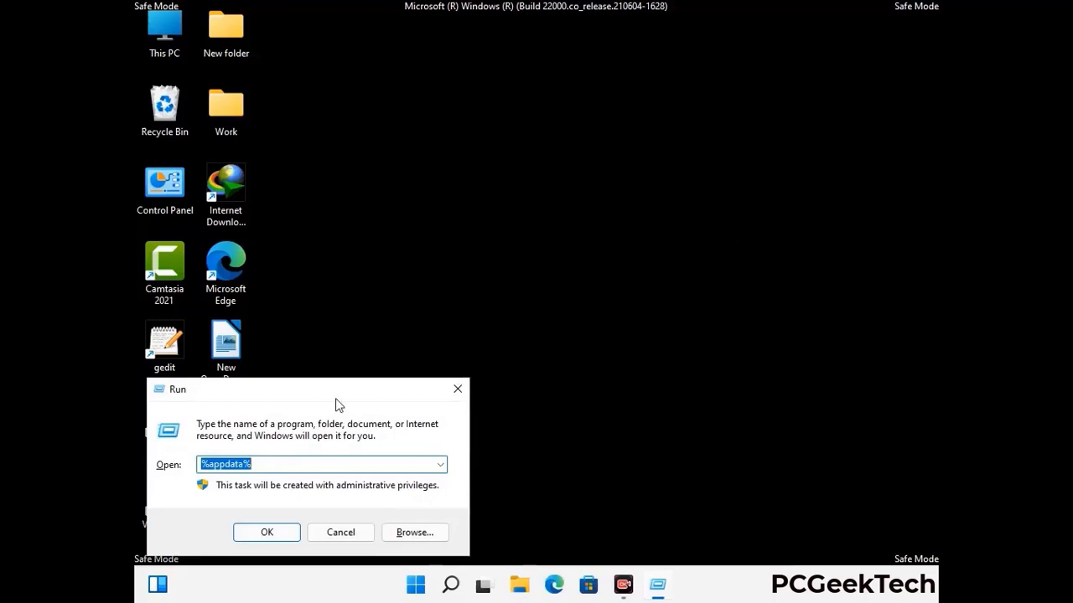
left_click_drag(335, 399, 563, 216)
type("%LocalAp")
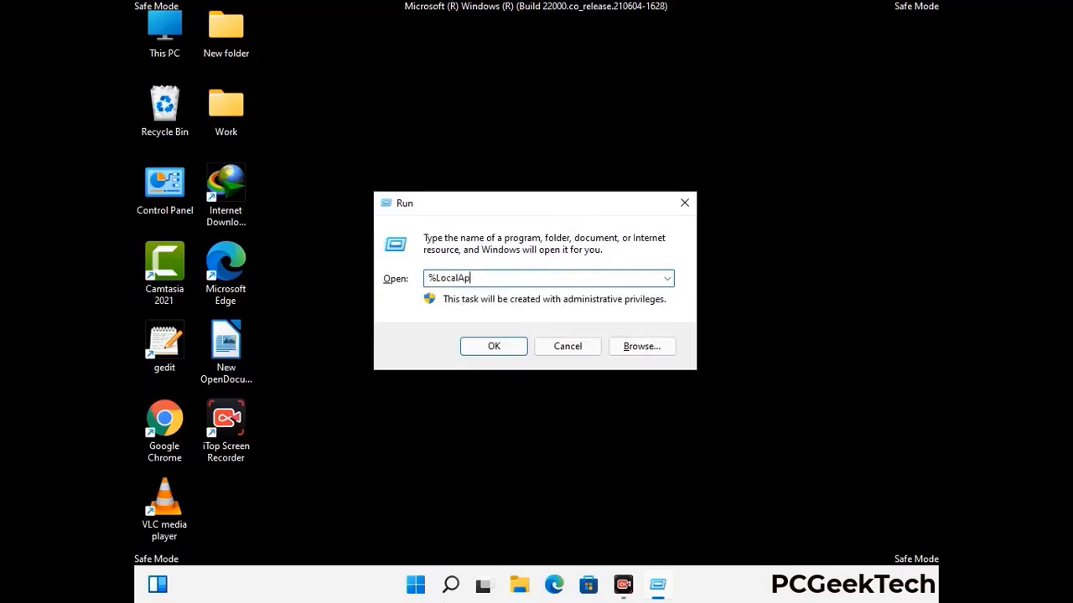
type("pData%")
key("Return")
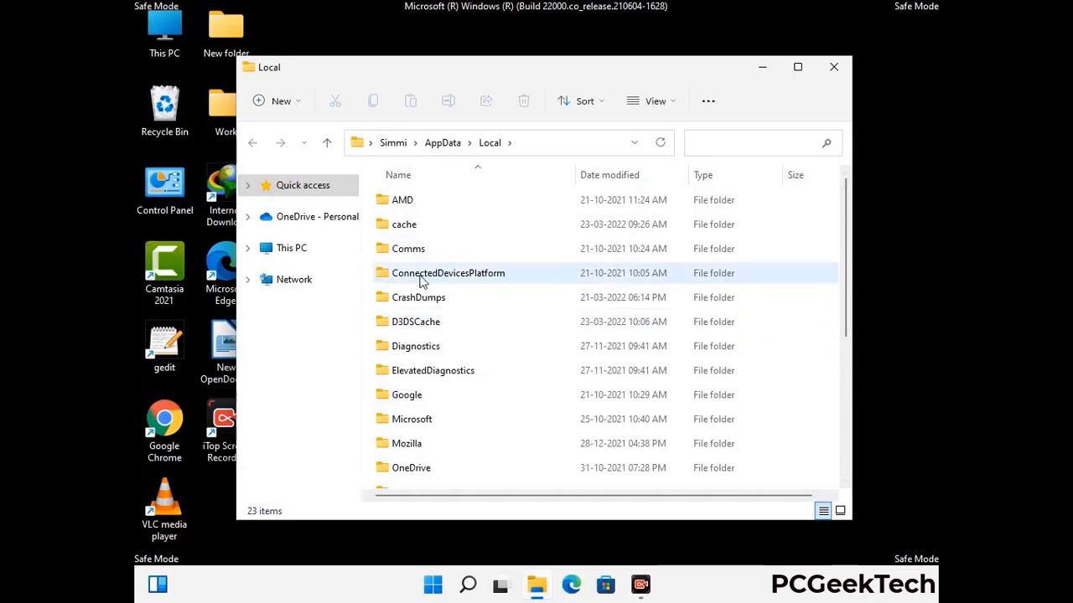
- Delete the Mozilla folder from AppData\Local and close the folder window
scroll(450, 374, "down", 1)
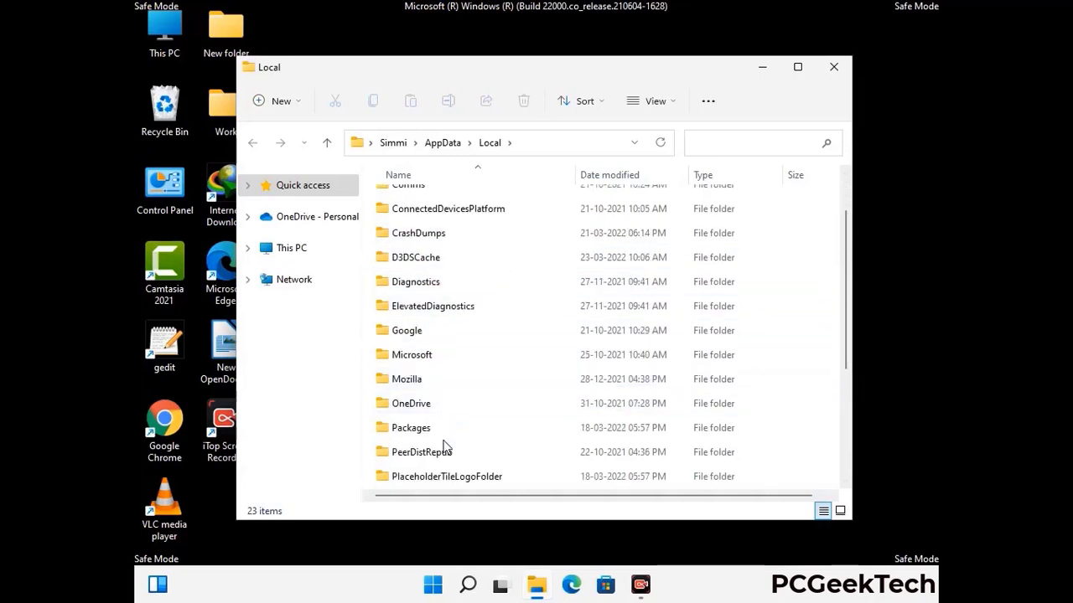
left_click(419, 384)
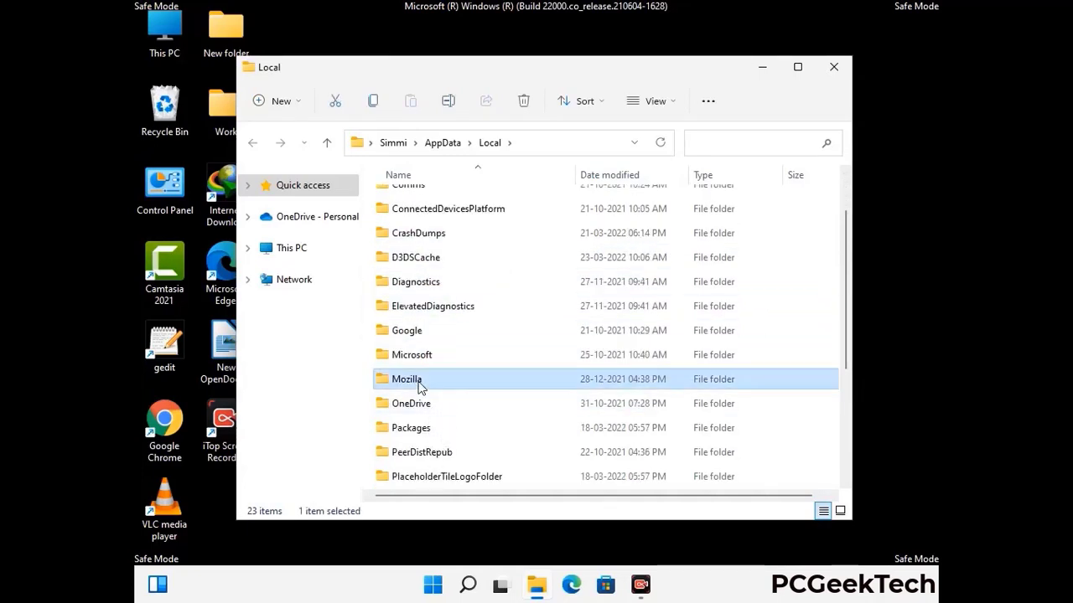
left_click(523, 102)
left_click(523, 103)
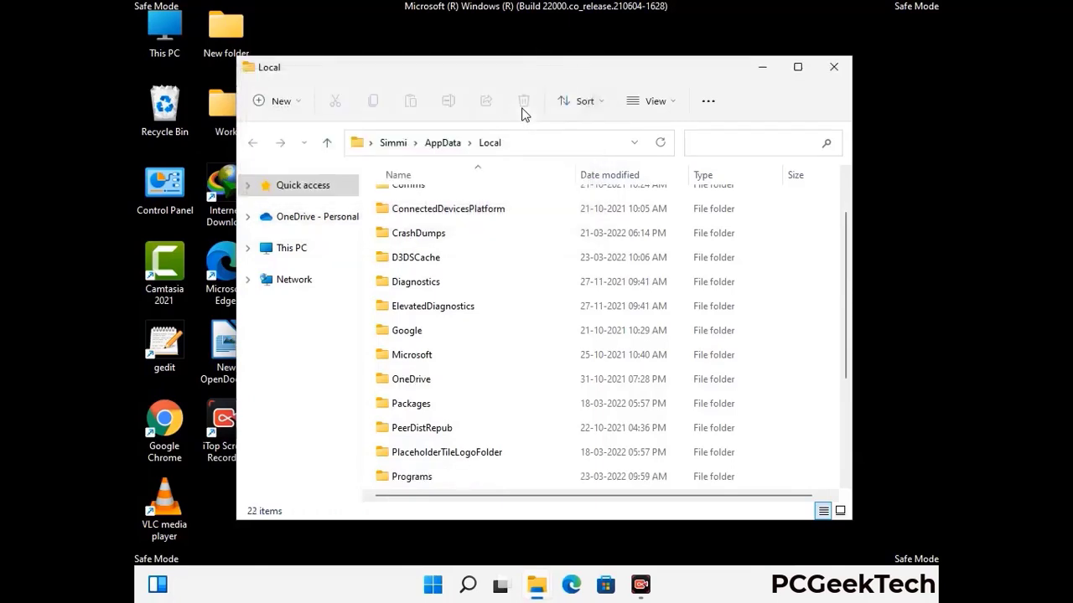
left_click(834, 71)
- Open the ProgramData folder by running %ProgramData% from the Run dialog
key("super+r")
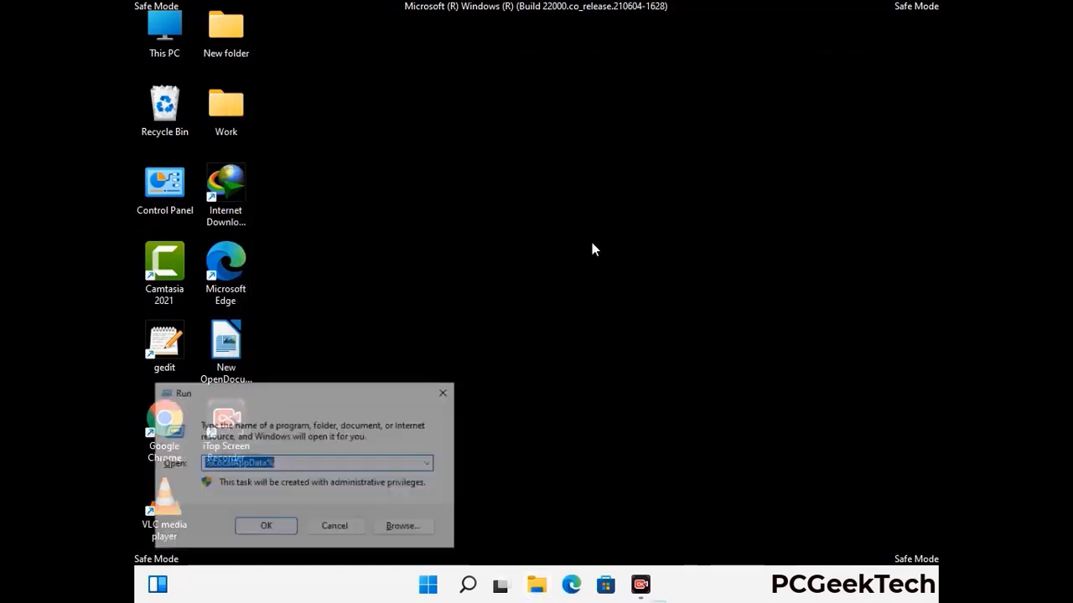
left_click_drag(269, 399, 490, 220)
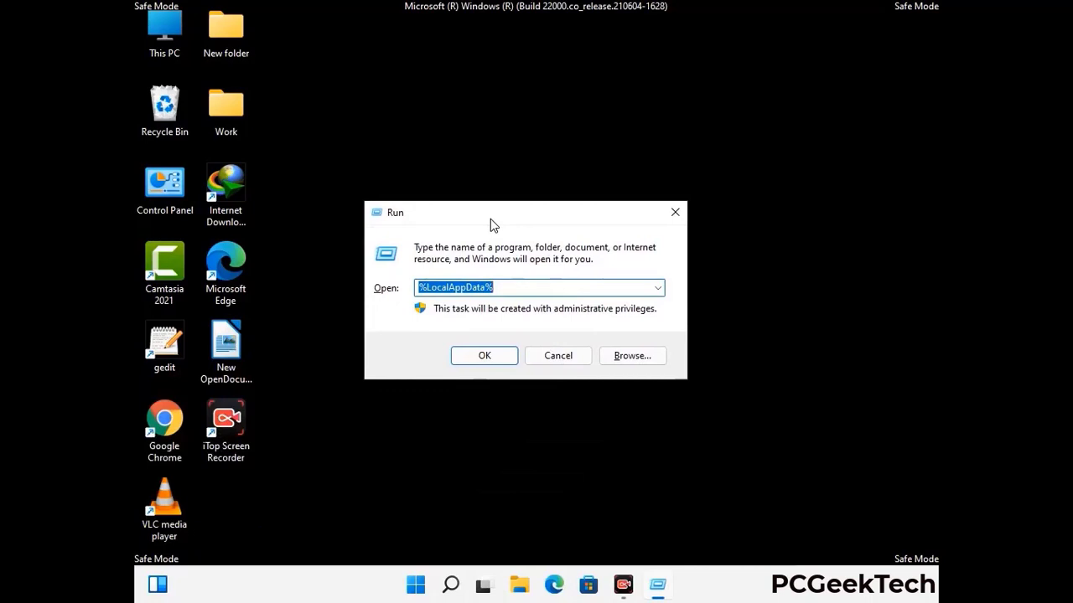
type("%")
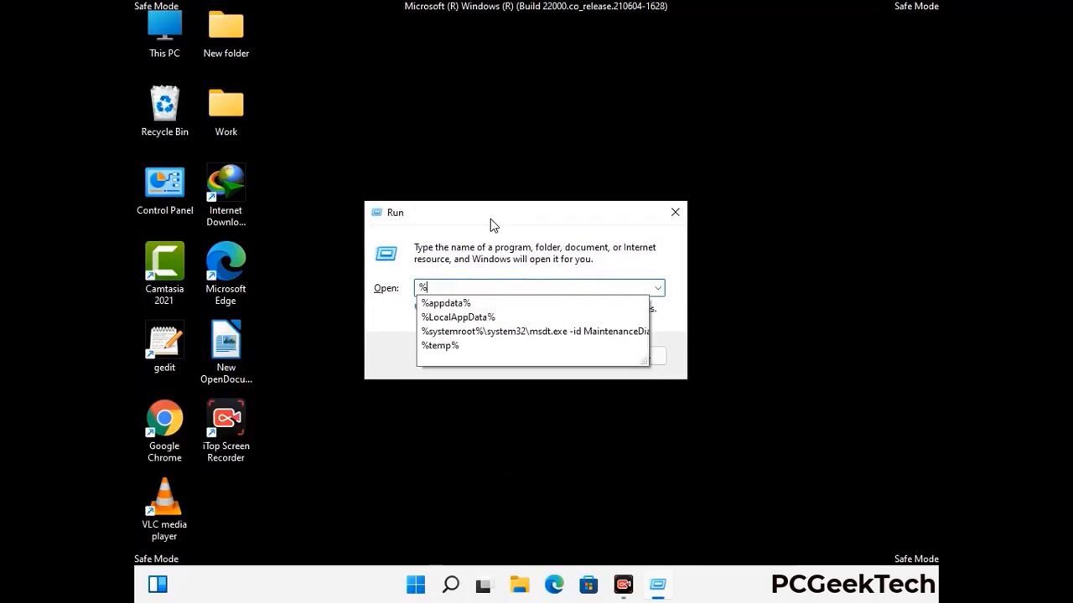
type("Pro")
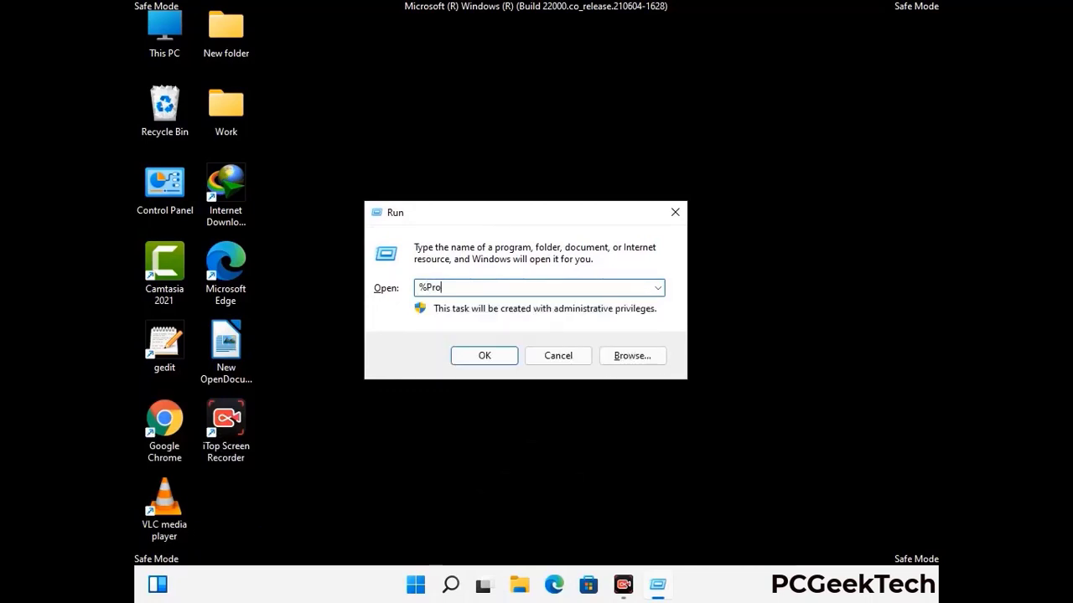
type("gramData%")
key("Return")
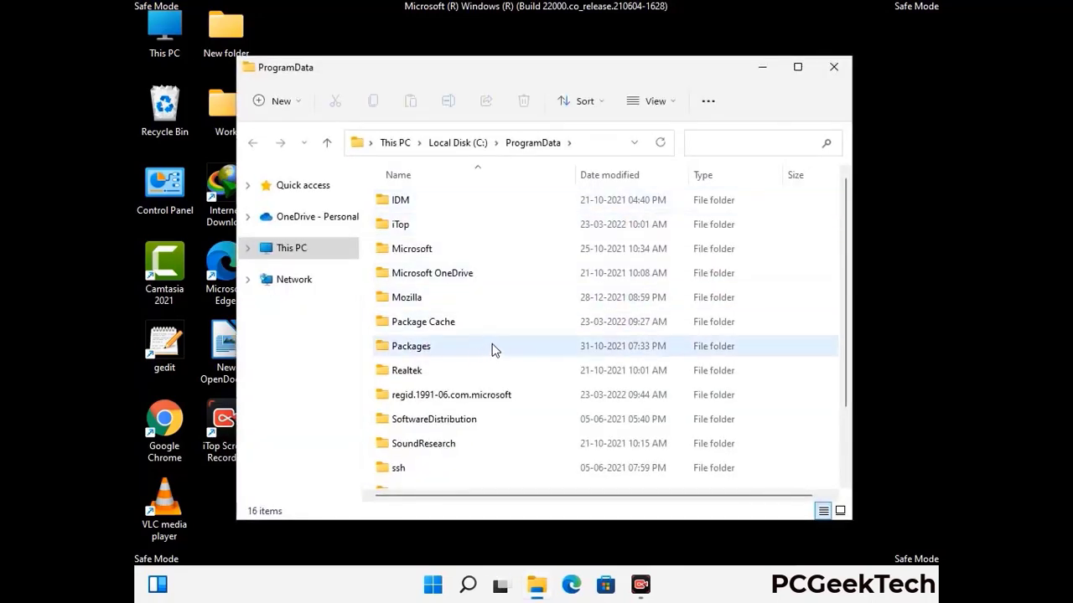
- Delete the Mozilla folder from C:\ProgramData and close the folder window
scroll(492, 356, "down", 2)
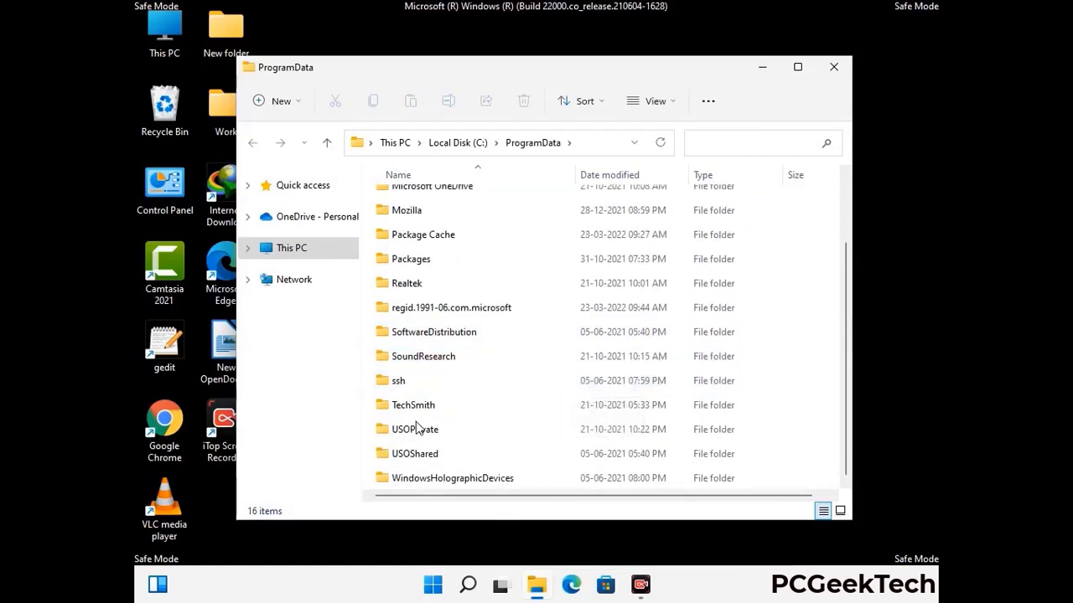
left_click(419, 211)
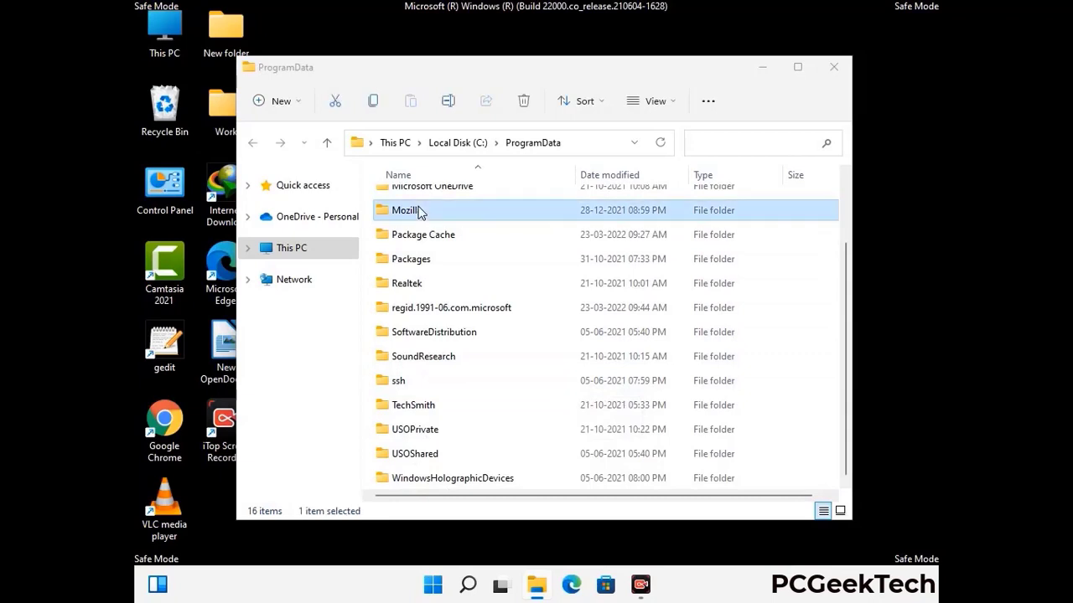
left_click(528, 101)
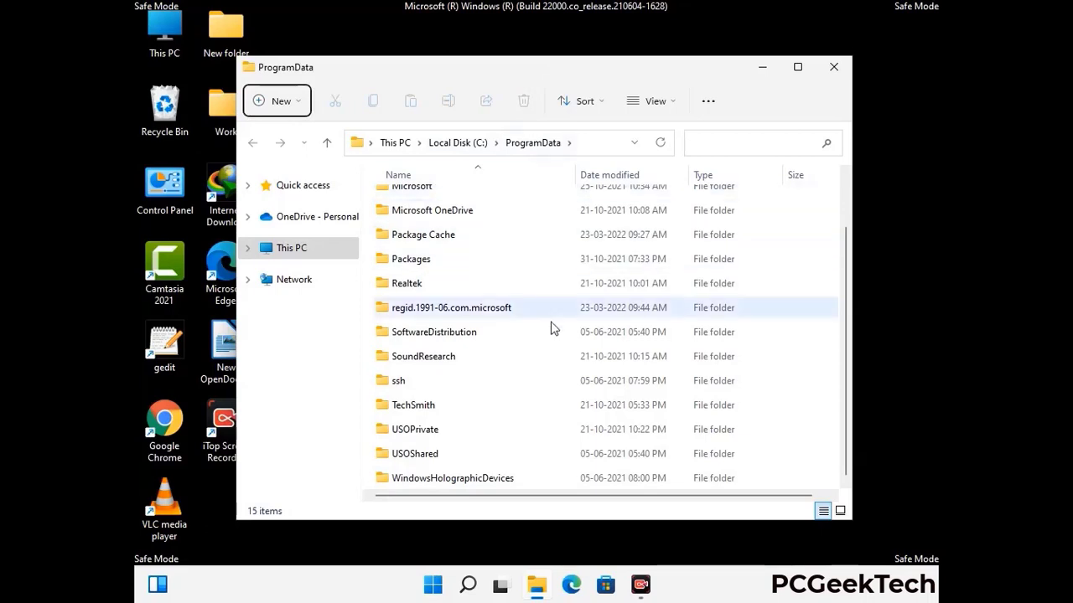
scroll(551, 340, "up", 2)
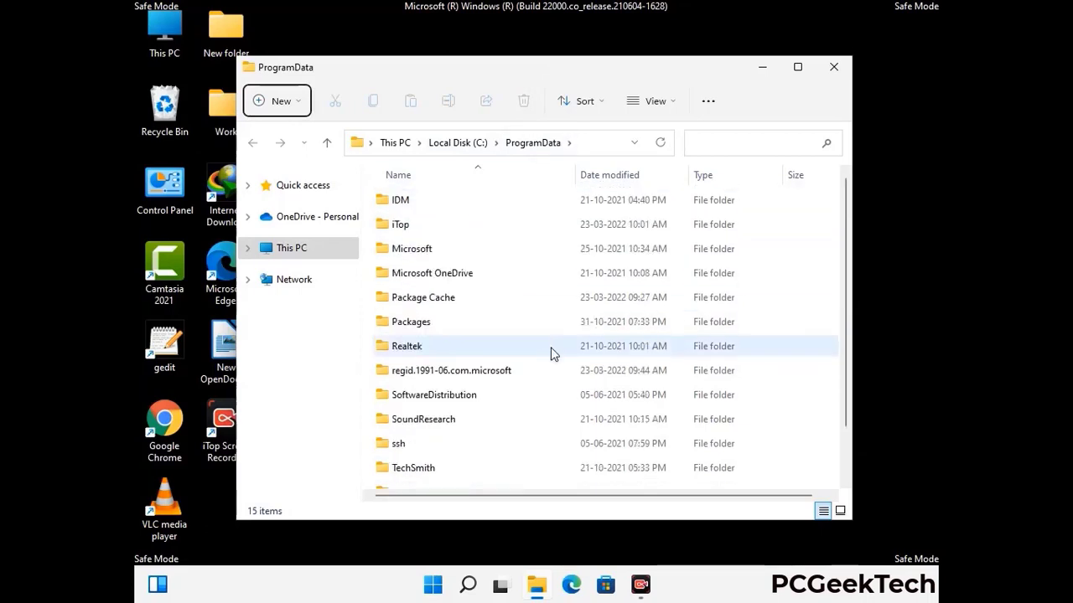
left_click(840, 69)
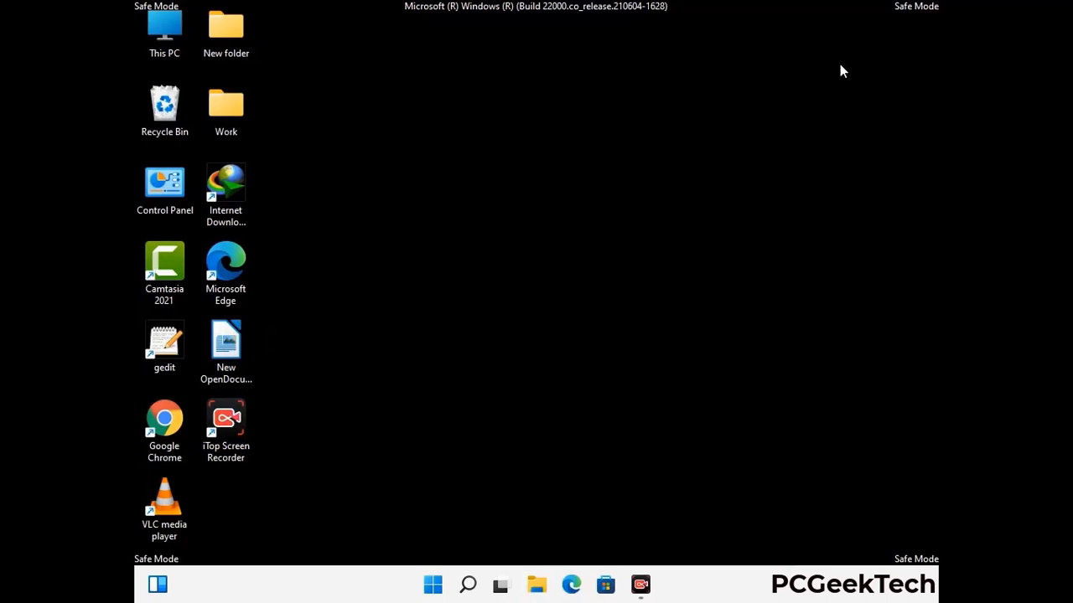
- Open the Windows system folder by running %WinDir% from the Run dialog
key("super+r")
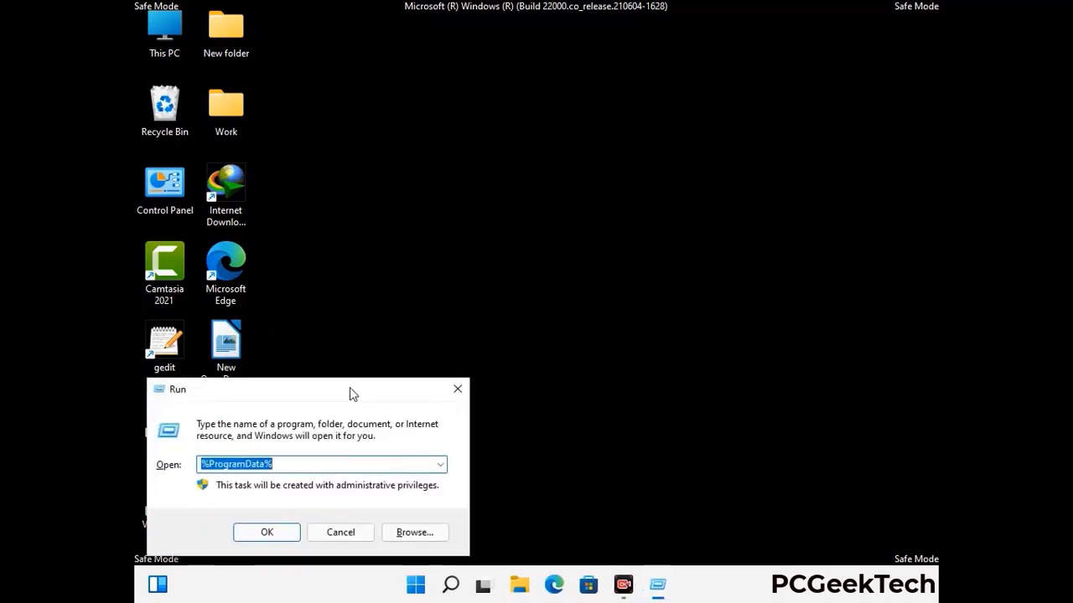
left_click_drag(350, 387, 557, 211)
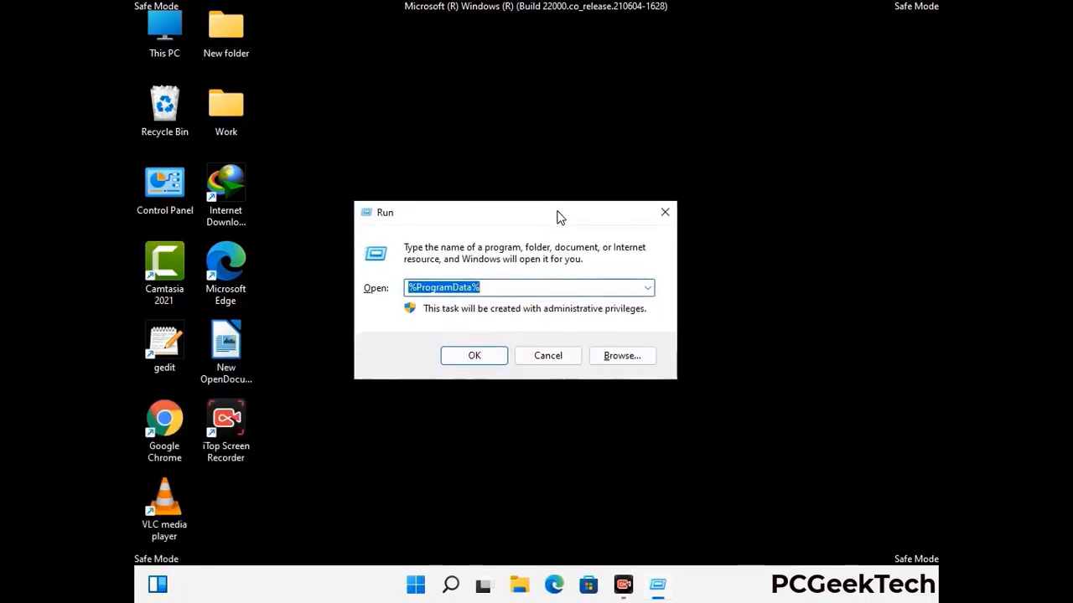
type("%Wi")
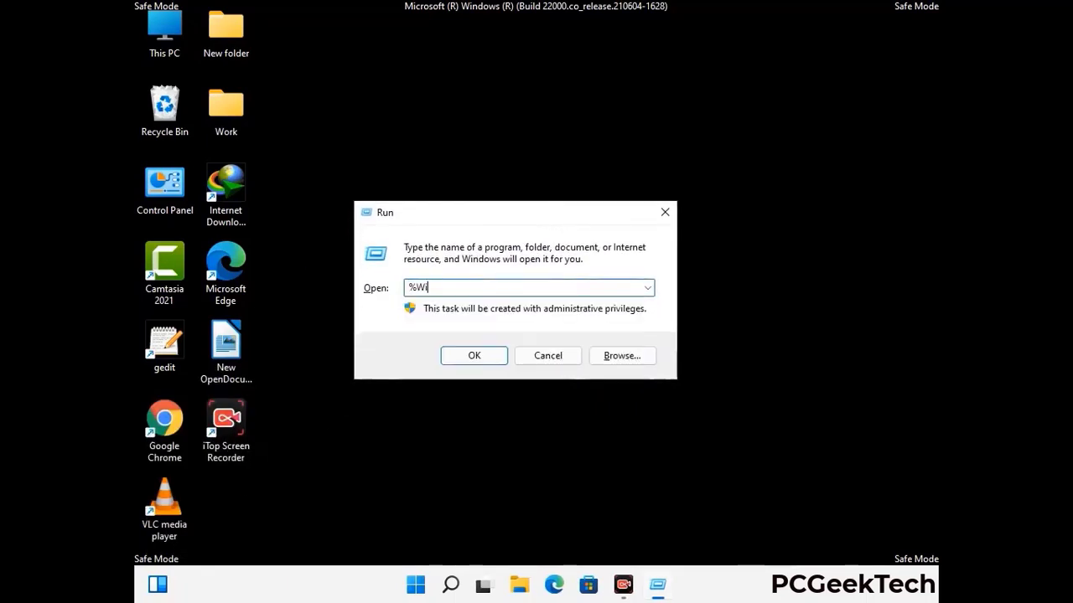
type("nDir%")
left_click(556, 210)
key("Return")
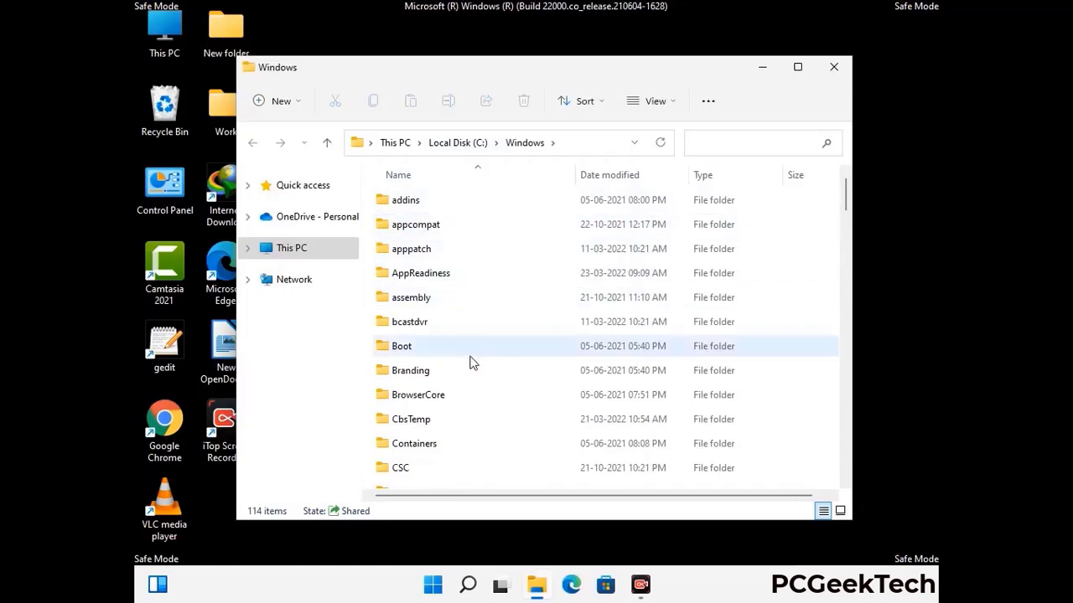
- Look through the contents of C:\Windows for unwanted folders and close the folder window
scroll(471, 369, "down", 1)
scroll(472, 369, "down", 2)
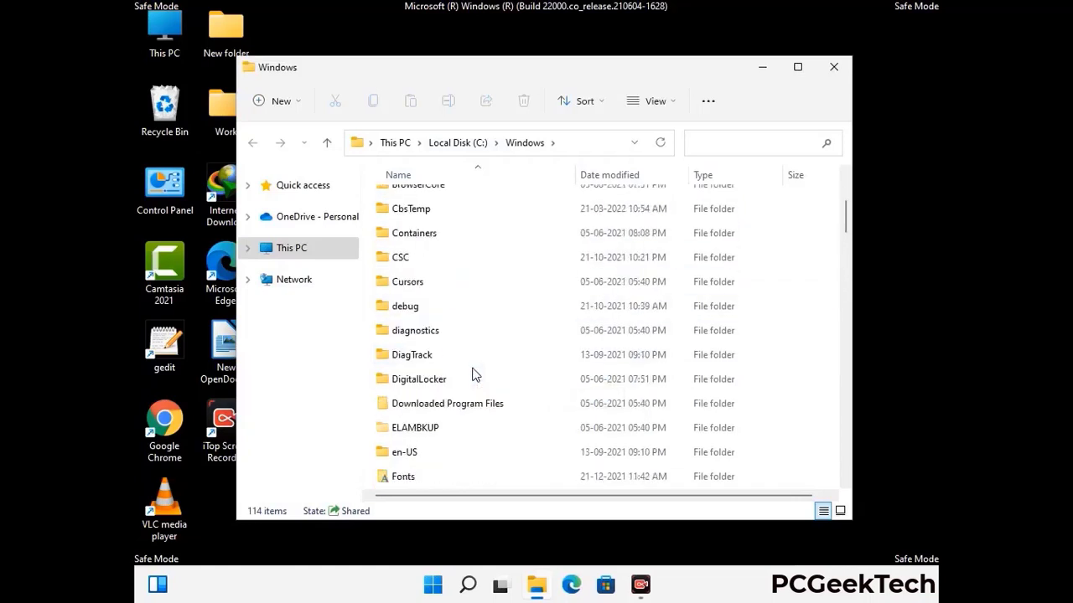
scroll(472, 374, "down", 1)
scroll(472, 374, "down", 5)
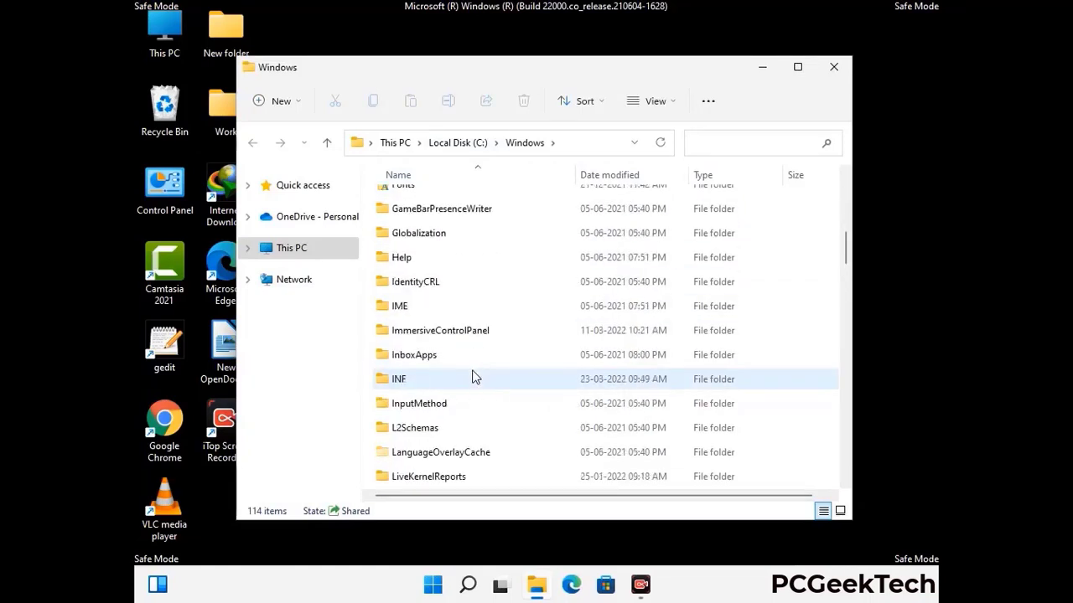
scroll(472, 378, "down", 1)
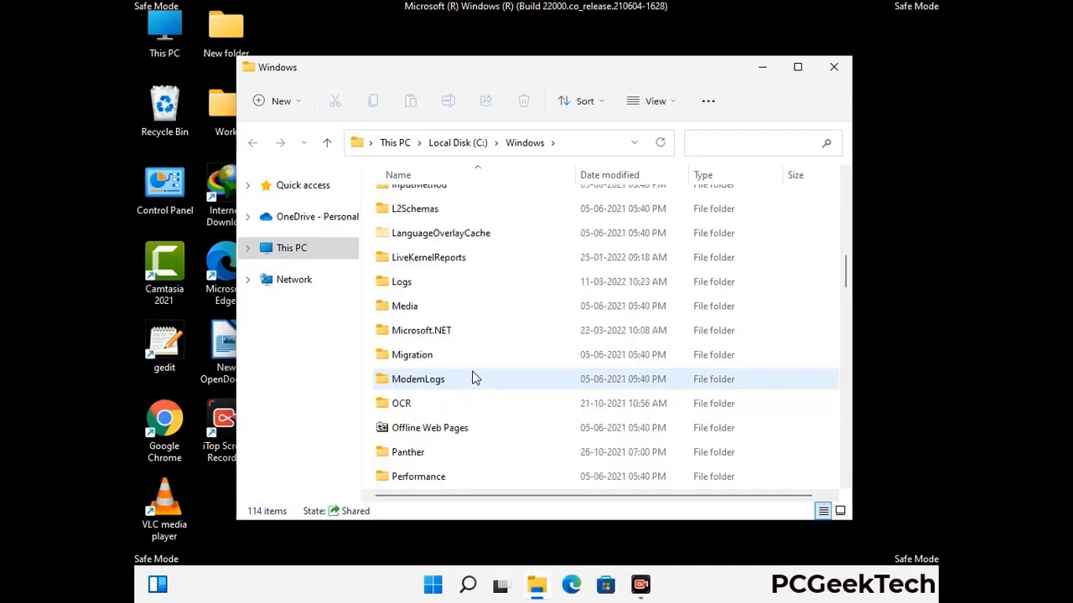
scroll(472, 378, "down", 8)
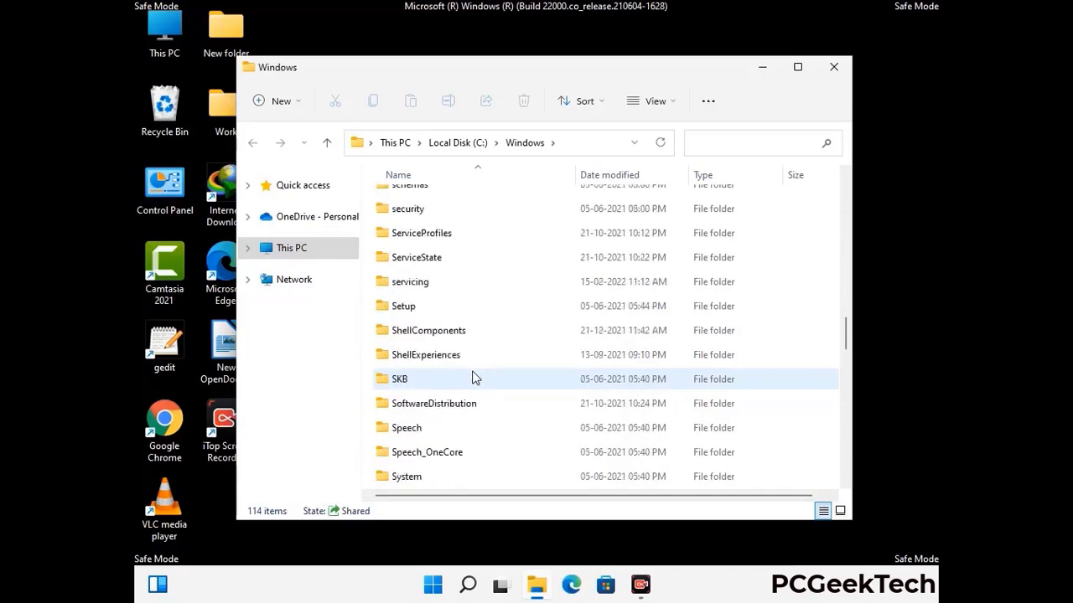
scroll(472, 378, "down", 6)
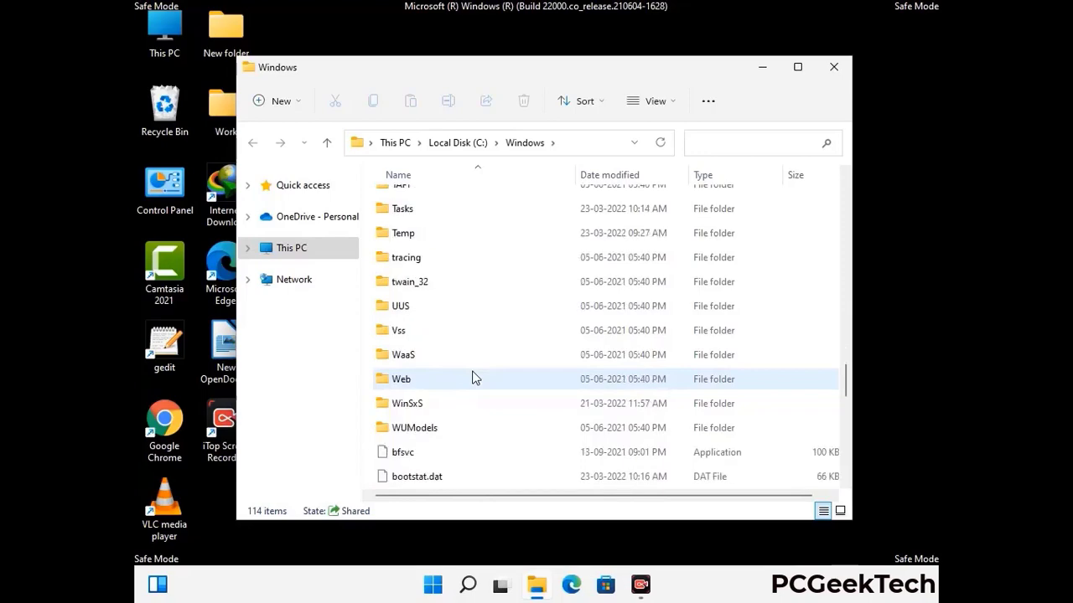
scroll(471, 378, "down", 2)
scroll(472, 378, "down", 6)
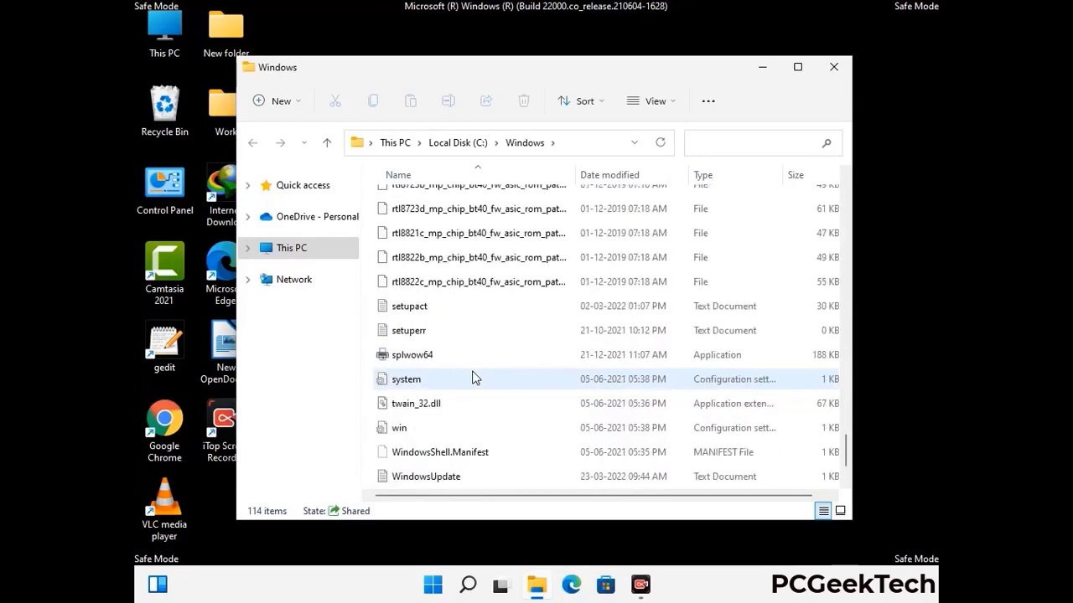
scroll(471, 378, "down", 1)
scroll(471, 378, "up", 7)
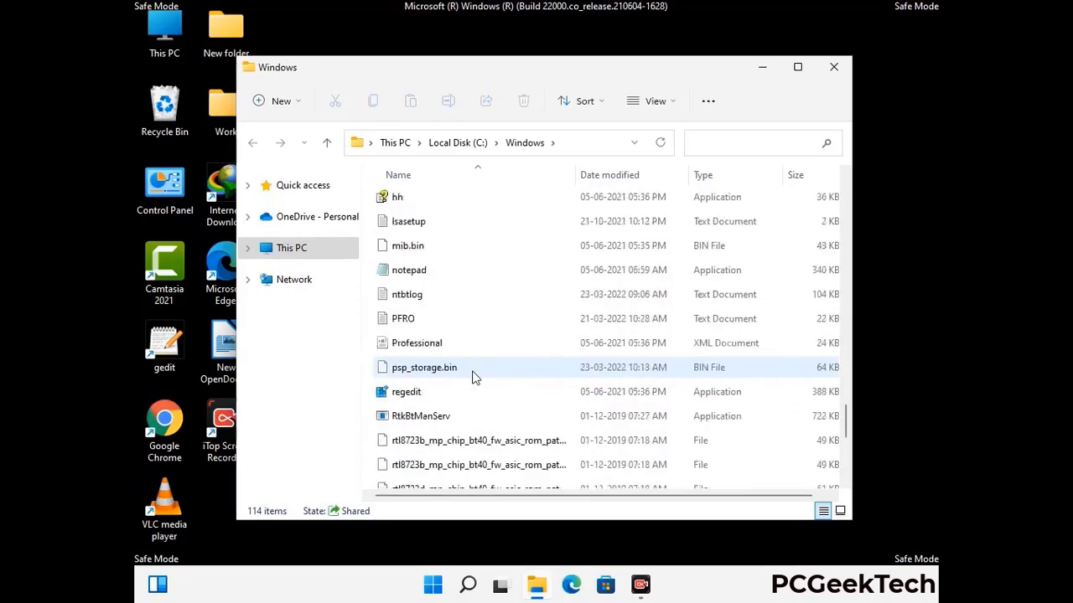
scroll(472, 378, "up", 6)
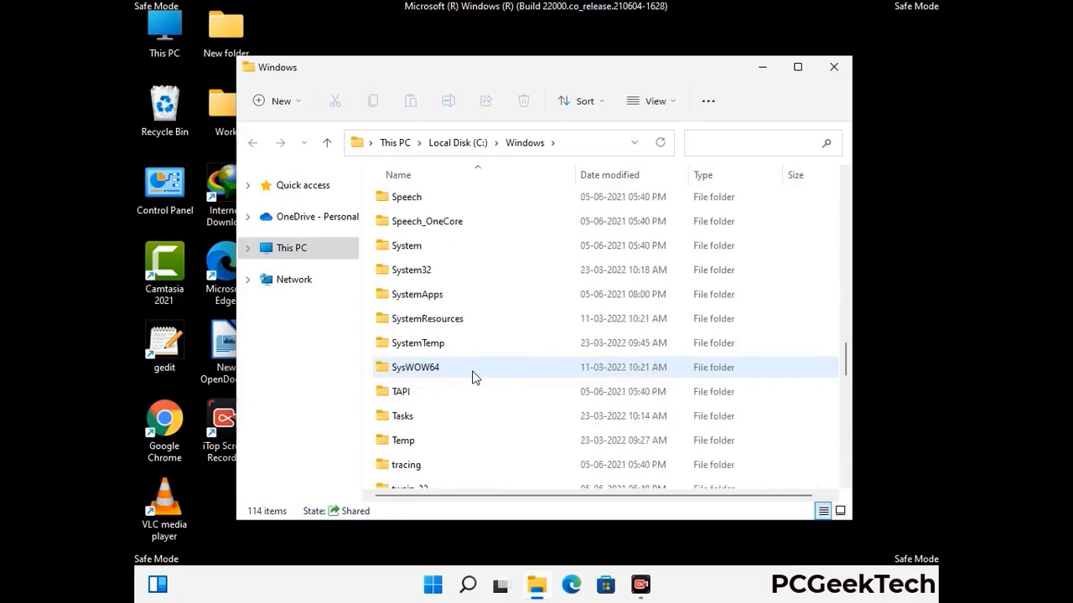
scroll(472, 378, "up", 3)
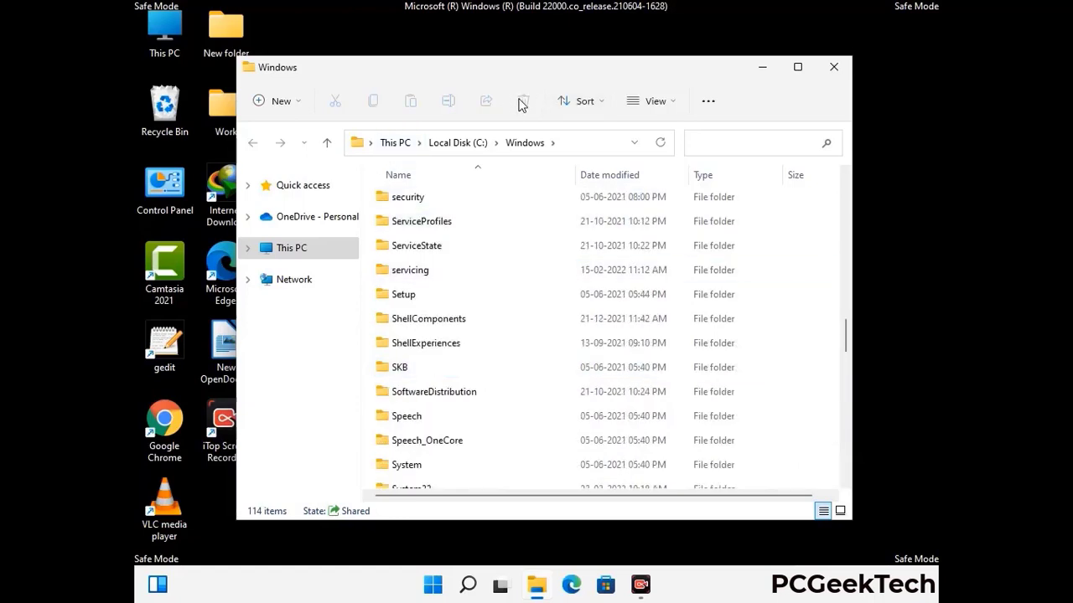
left_click(842, 71)
- Open the user's temporary files folder by running %temp% from the Run dialog
key("super+r")
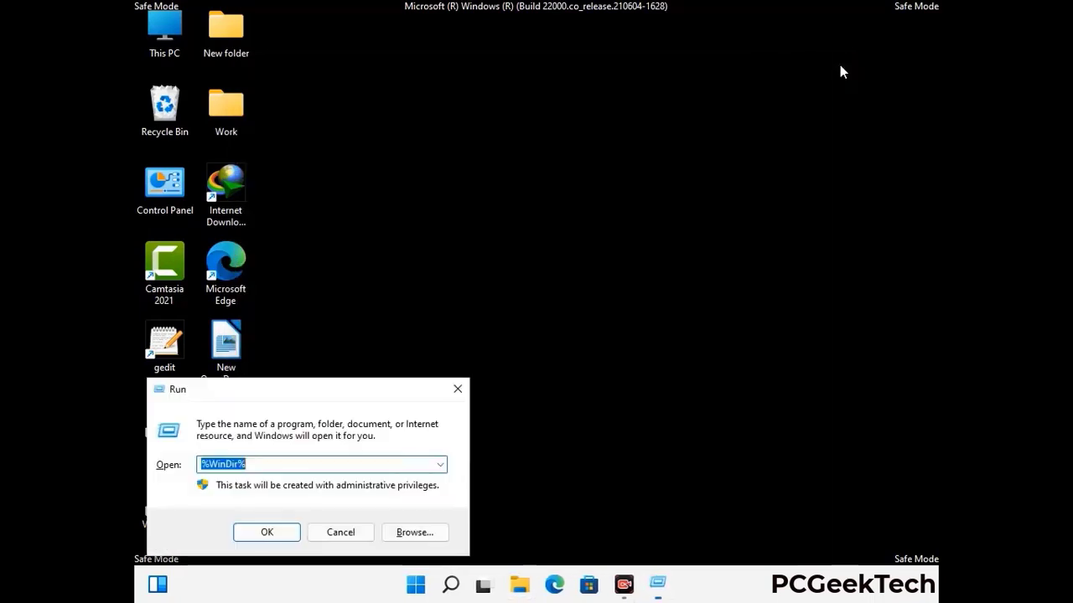
left_click_drag(354, 394, 607, 143)
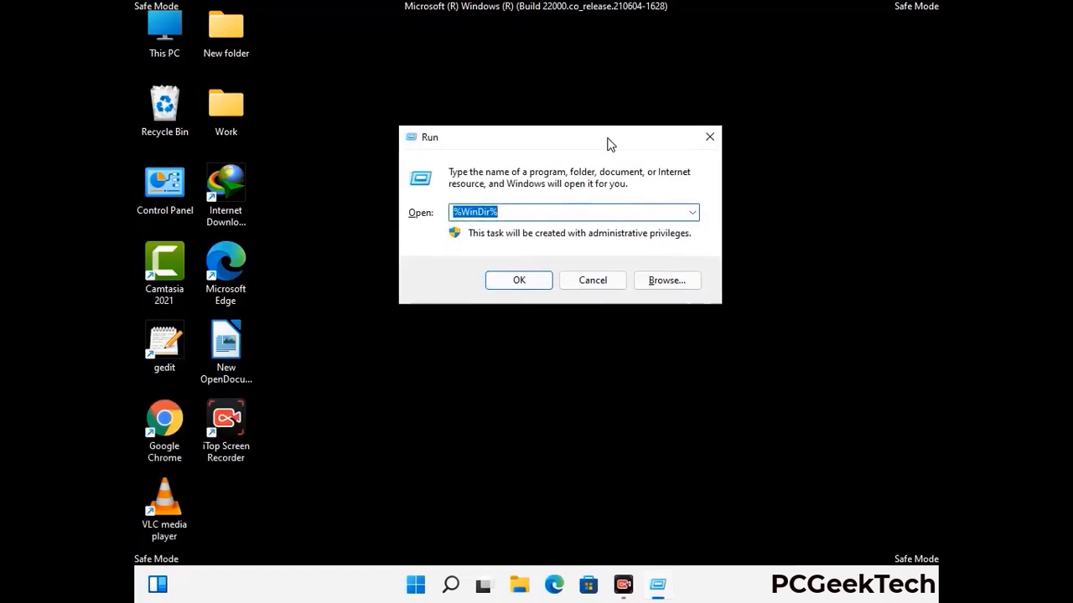
type("%tem")
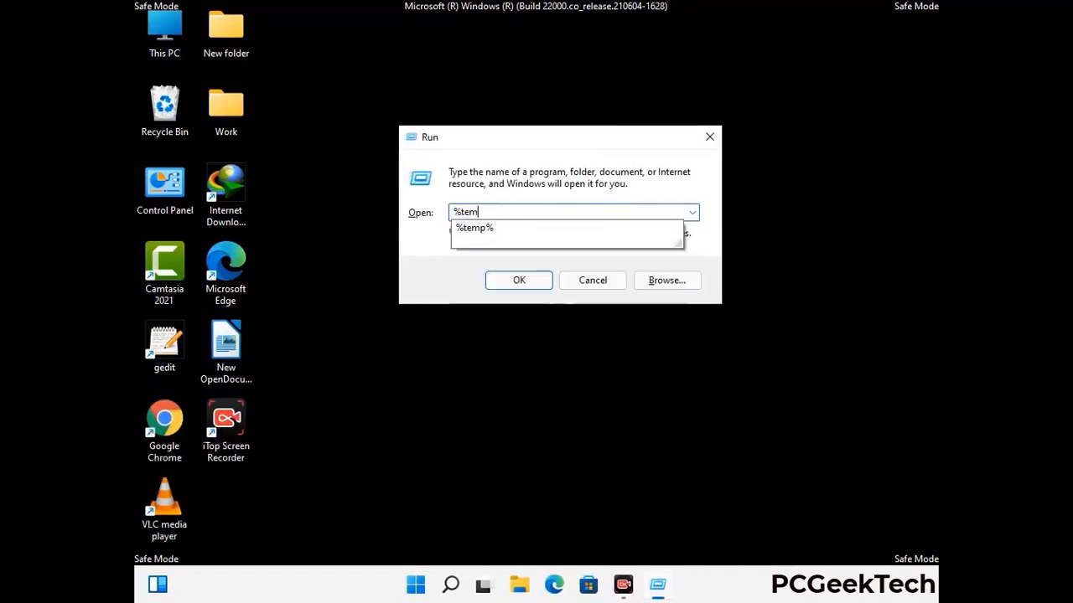
type("p%")
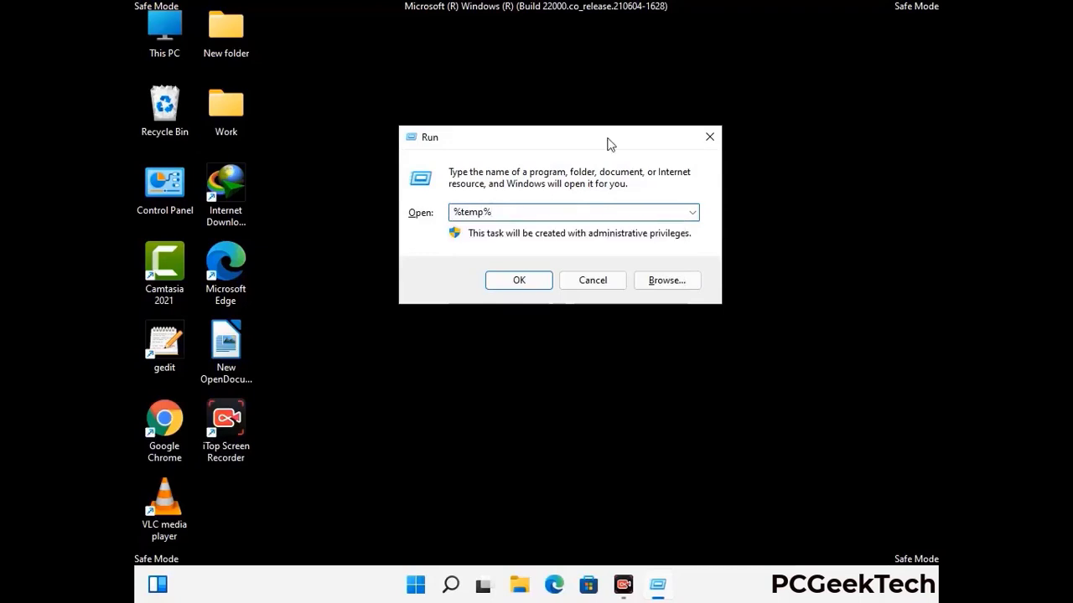
left_click(536, 277)
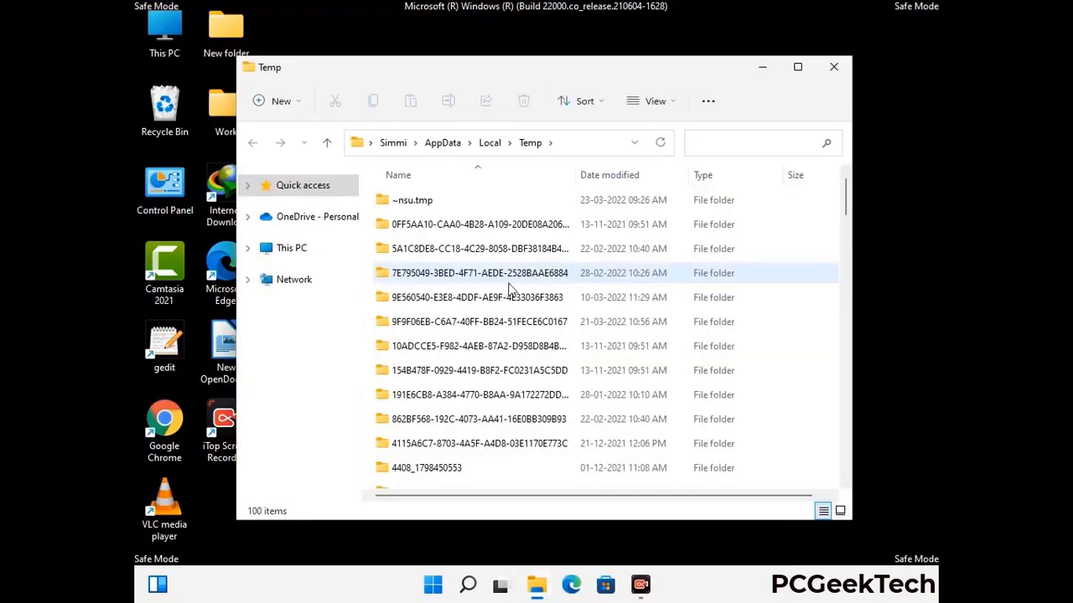
- Delete all items in the AppData\Local\Temp folder and close the folder window
left_click(485, 322)
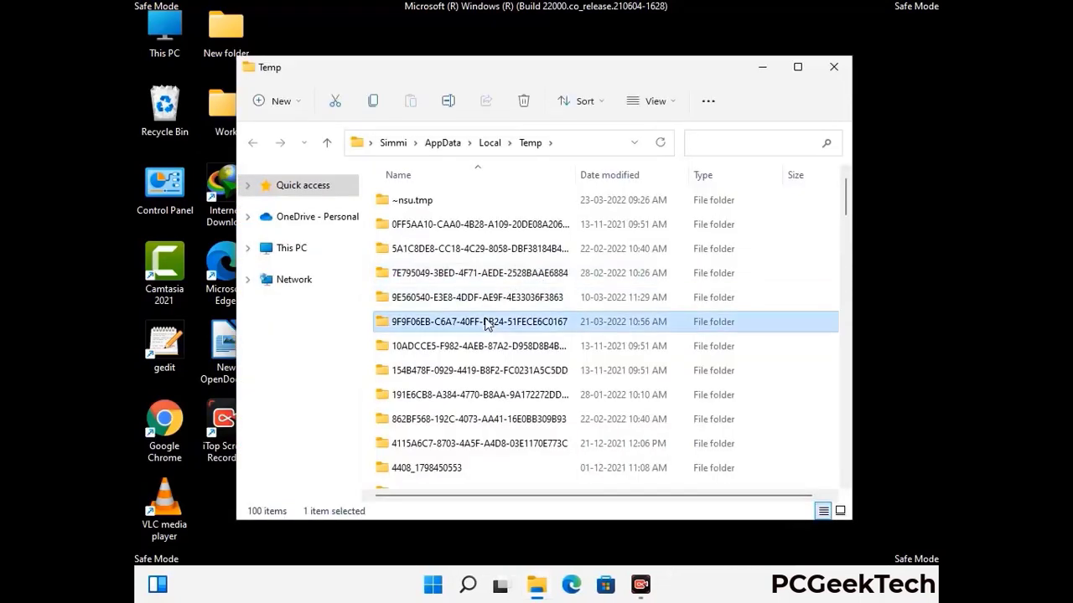
key("ctrl+a")
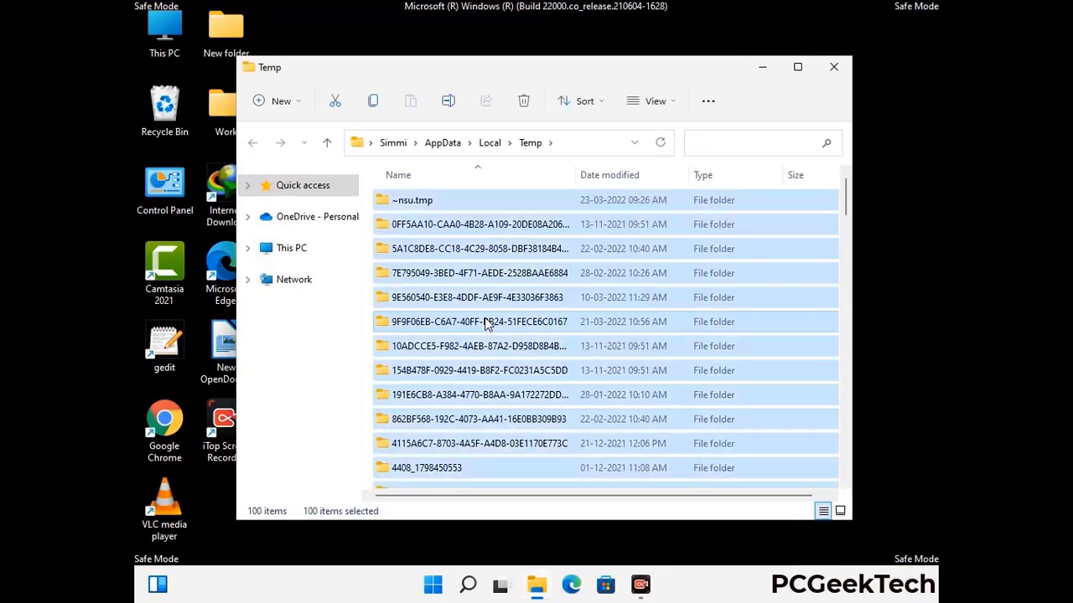
left_click(525, 102)
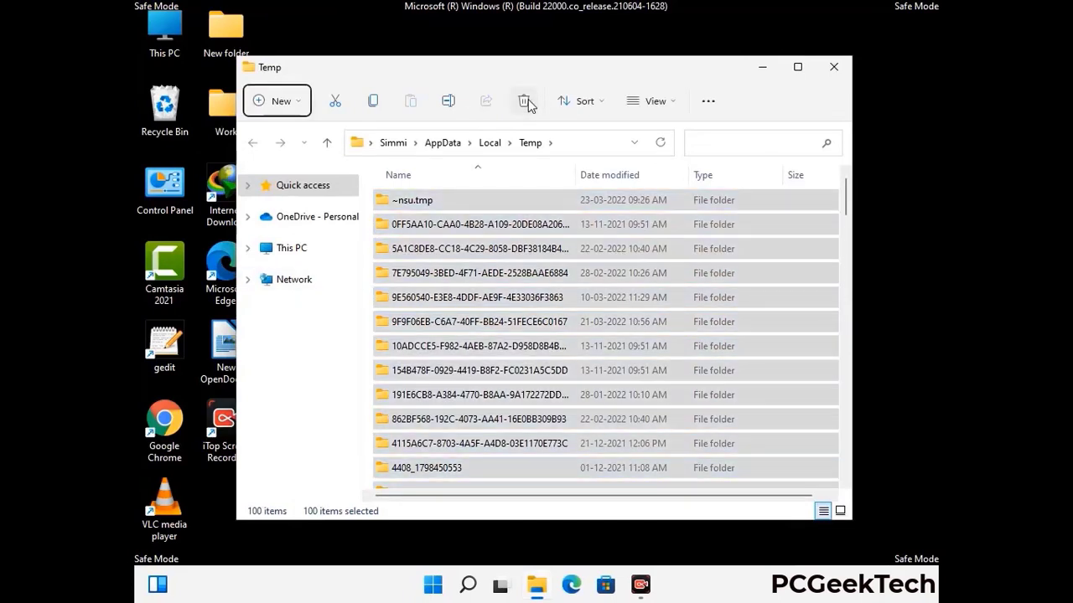
left_click(834, 69)
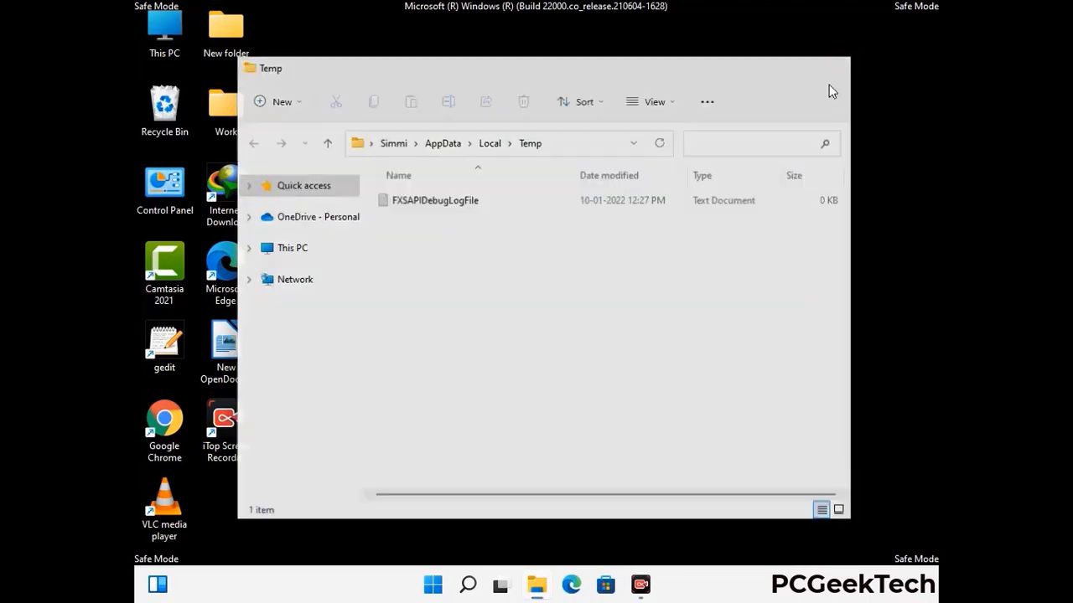
- Open the C:\Windows\Temp folder by running temp from the Run dialog
key("super+r")
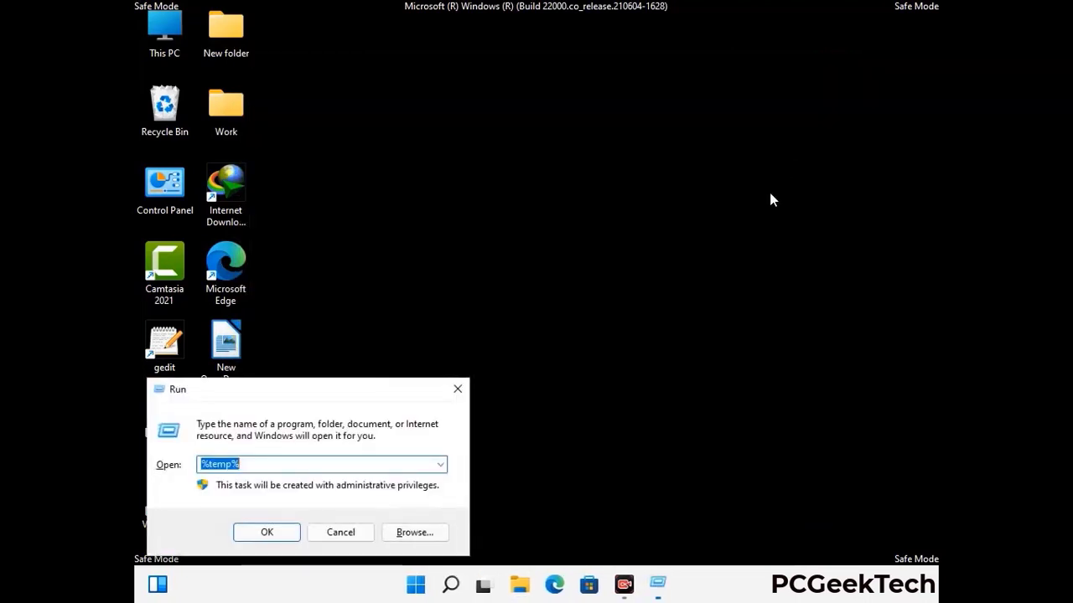
left_click_drag(366, 388, 612, 154)
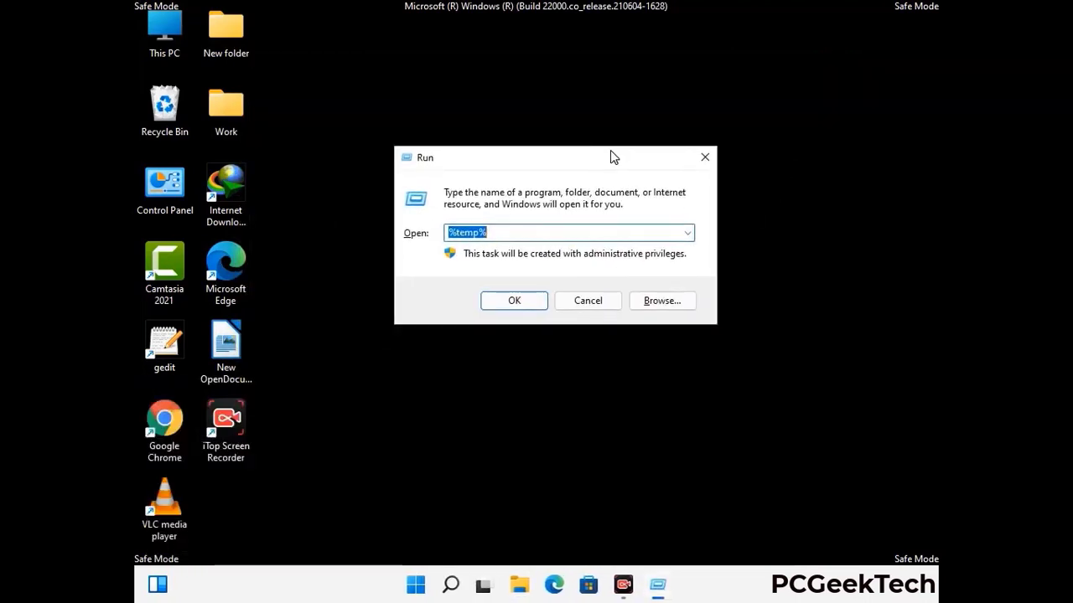
type("temp")
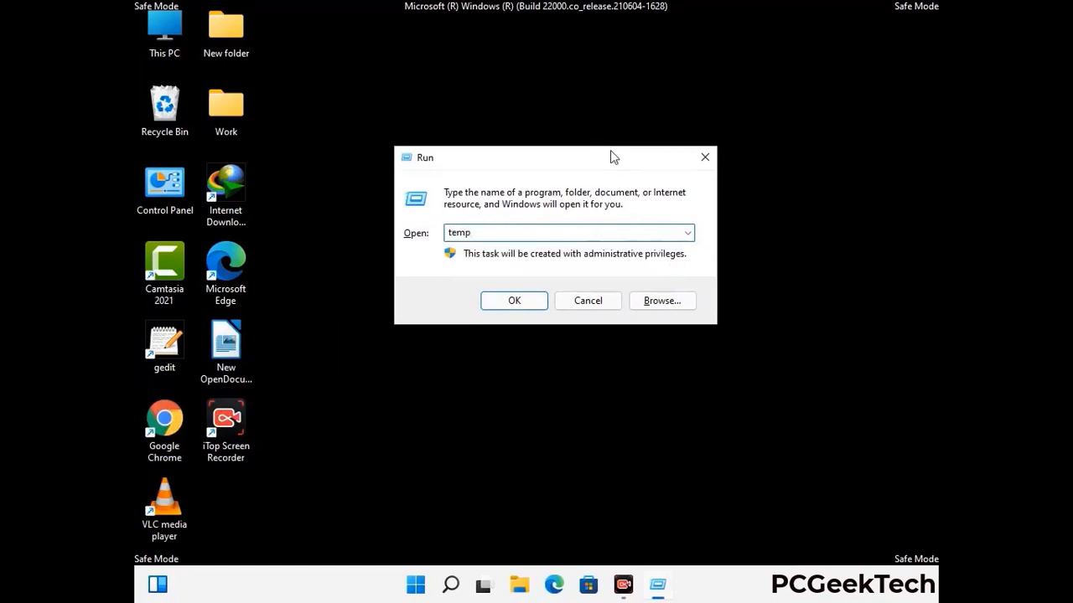
key("Return")
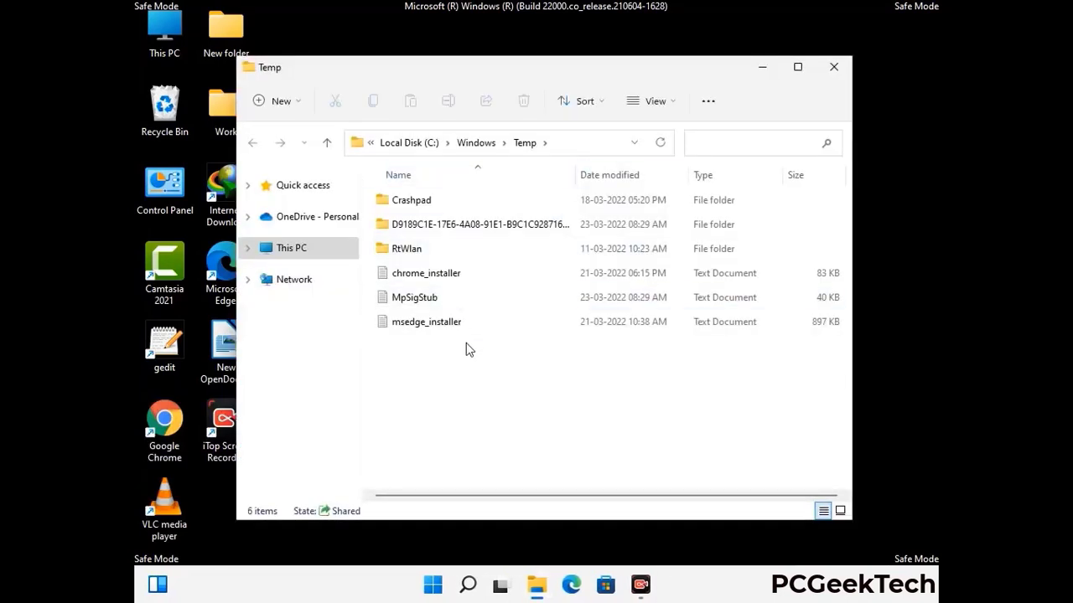
- Delete all files and folders in C:\Windows\Temp and close the folder window
key("ctrl+a")
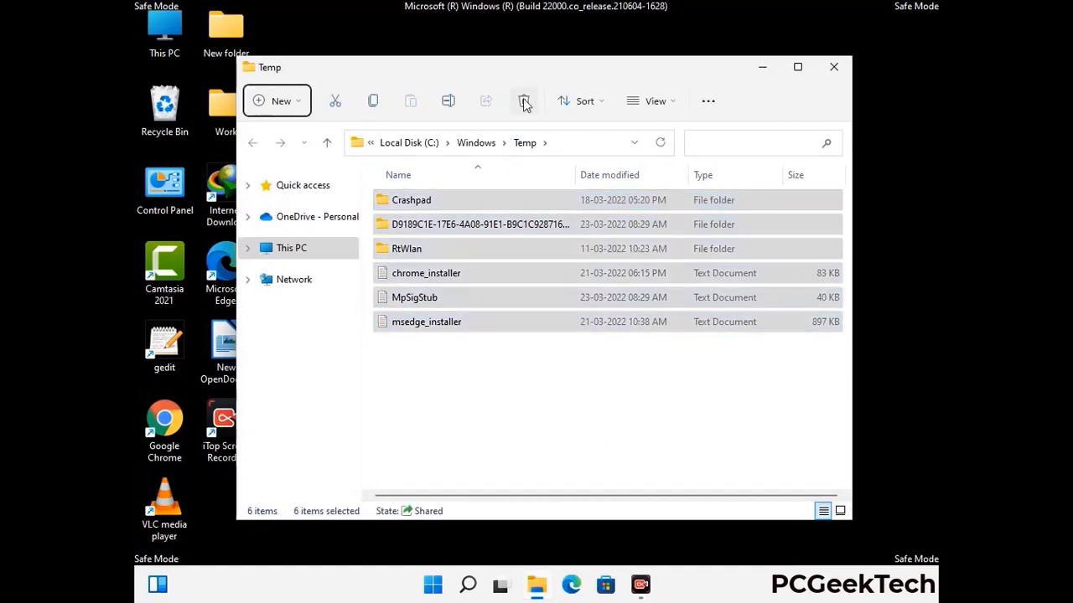
left_click(524, 102)
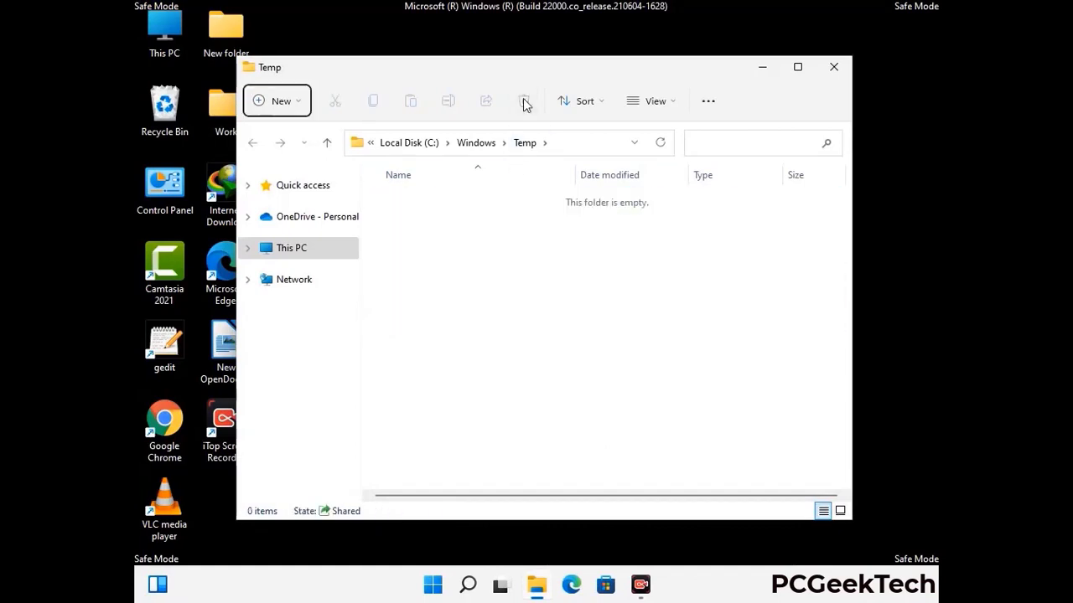
left_click(834, 68)
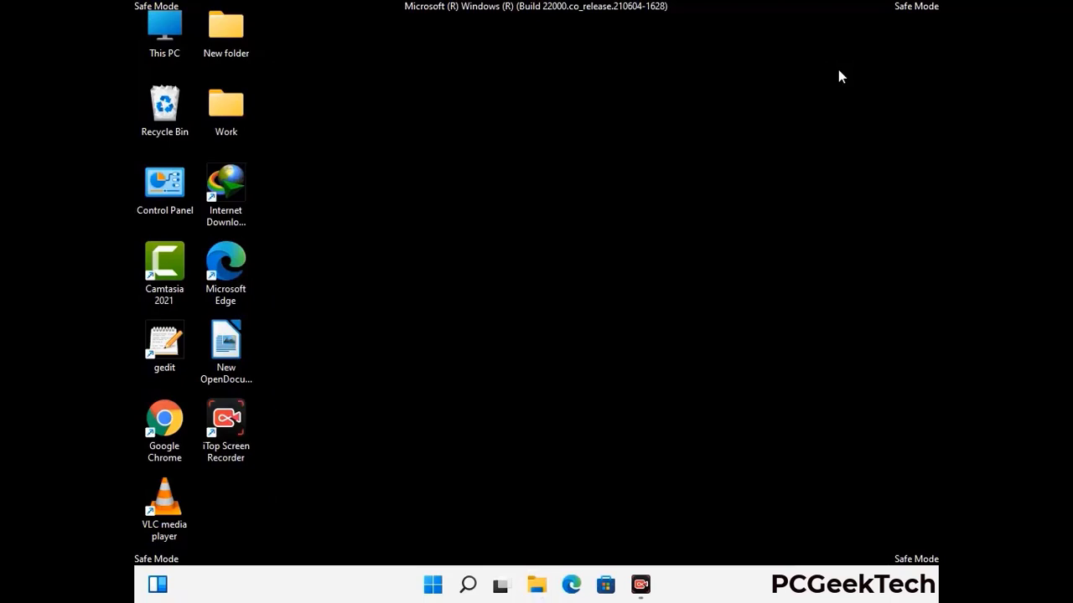
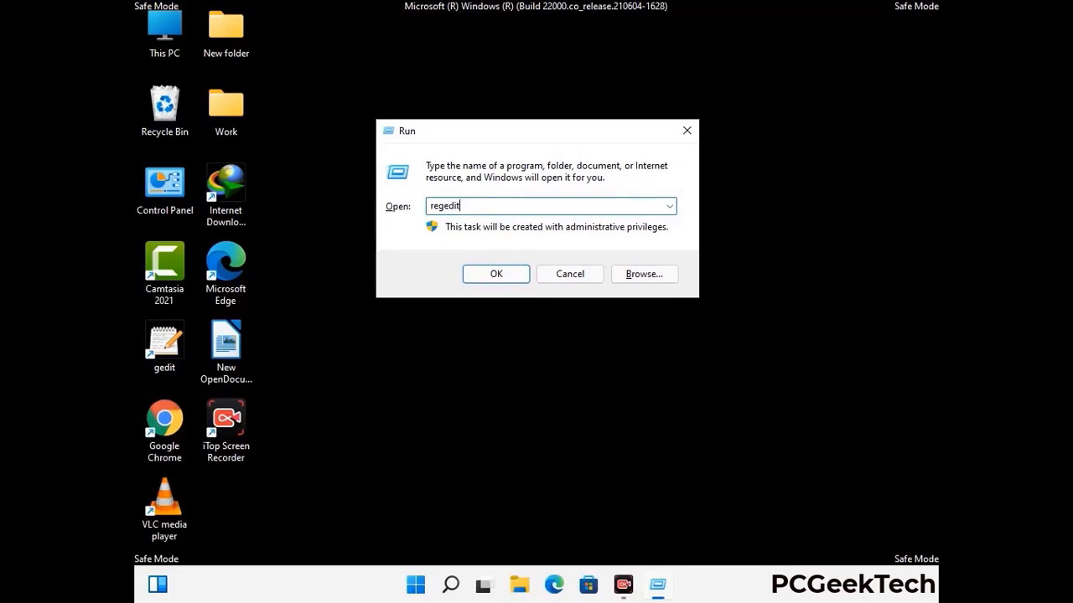
- Launch the Registry Editor by running regedit and expand the HKEY_CURRENT_USER\Software\Microsoft key
key("Return")
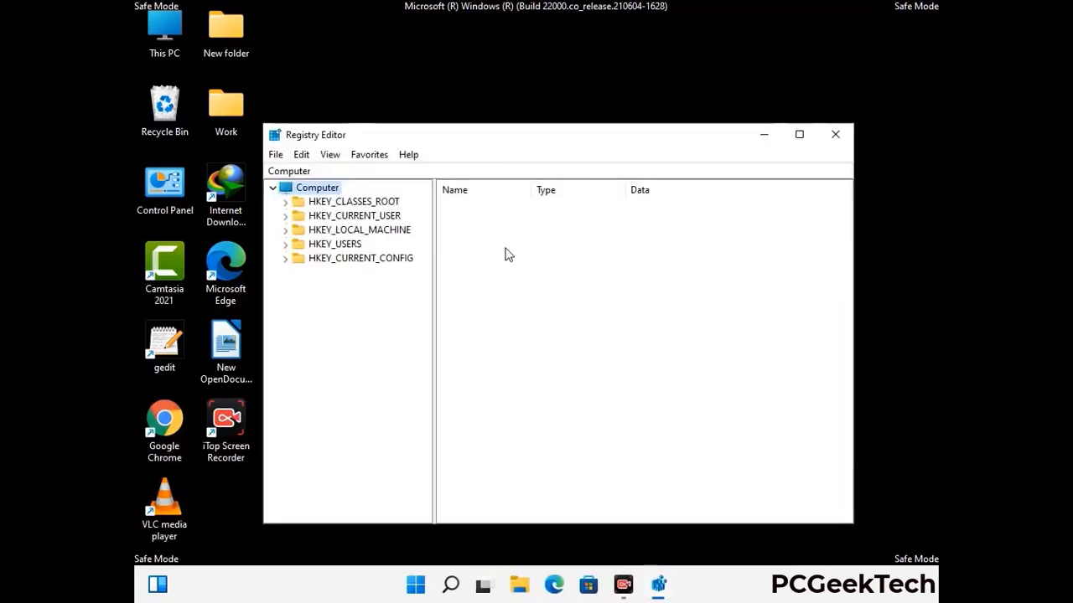
left_click(284, 216)
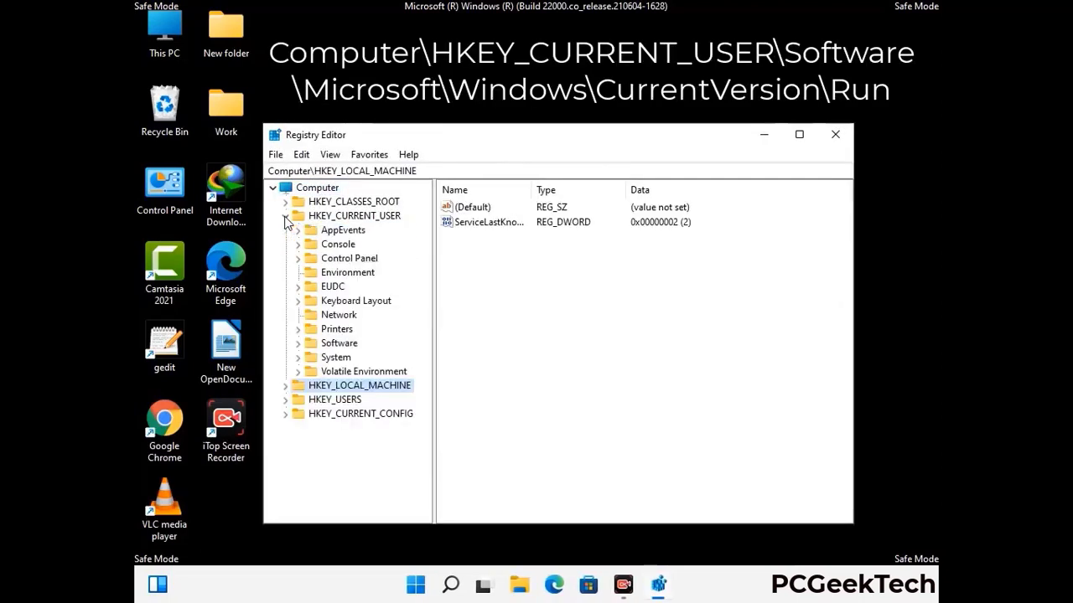
left_click(335, 346)
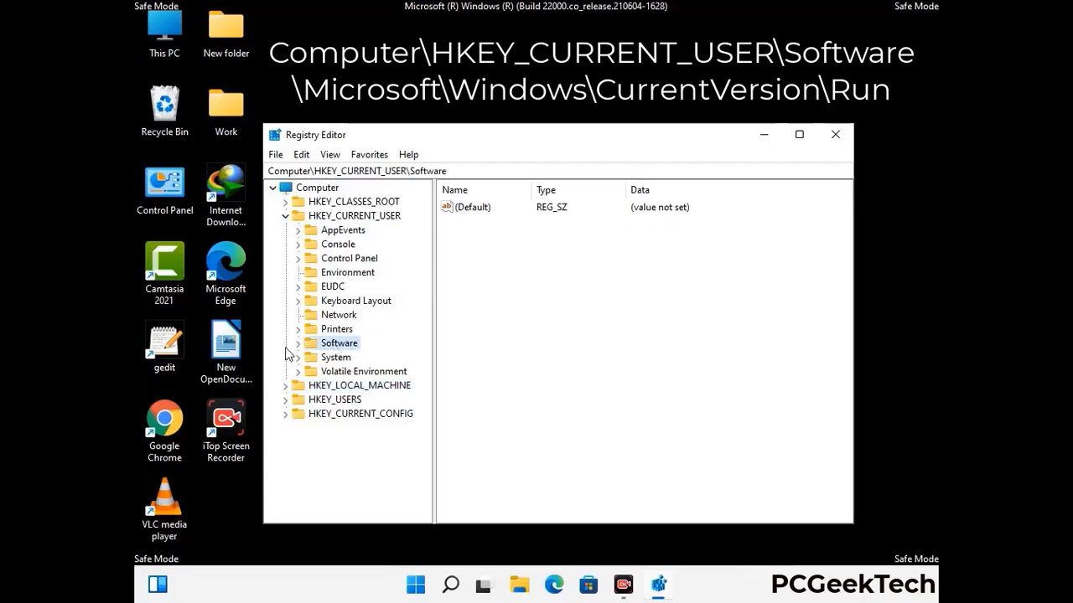
left_click(298, 344)
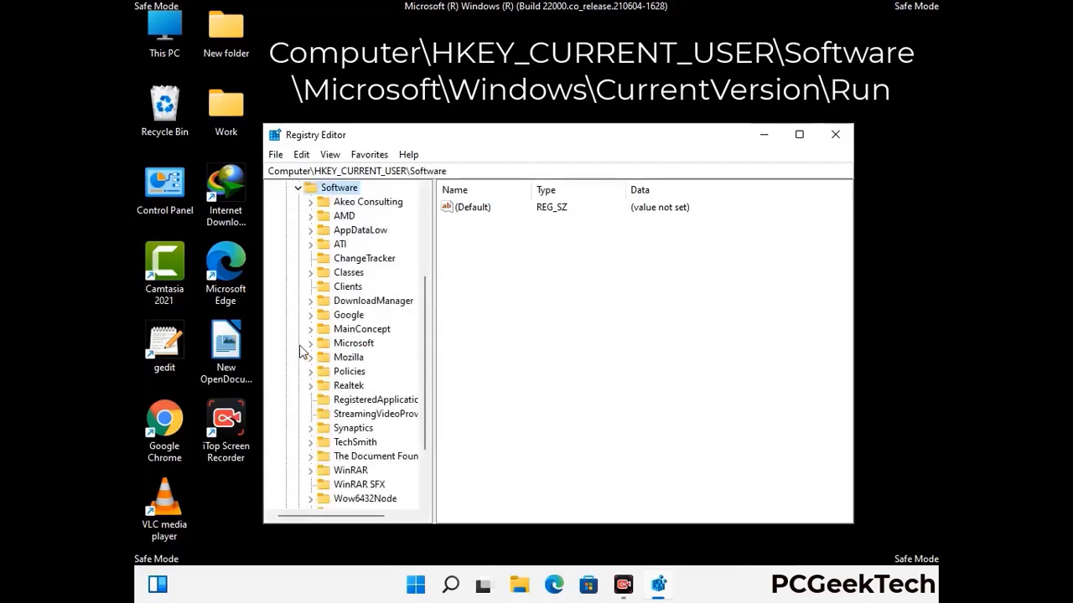
double_click(350, 346)
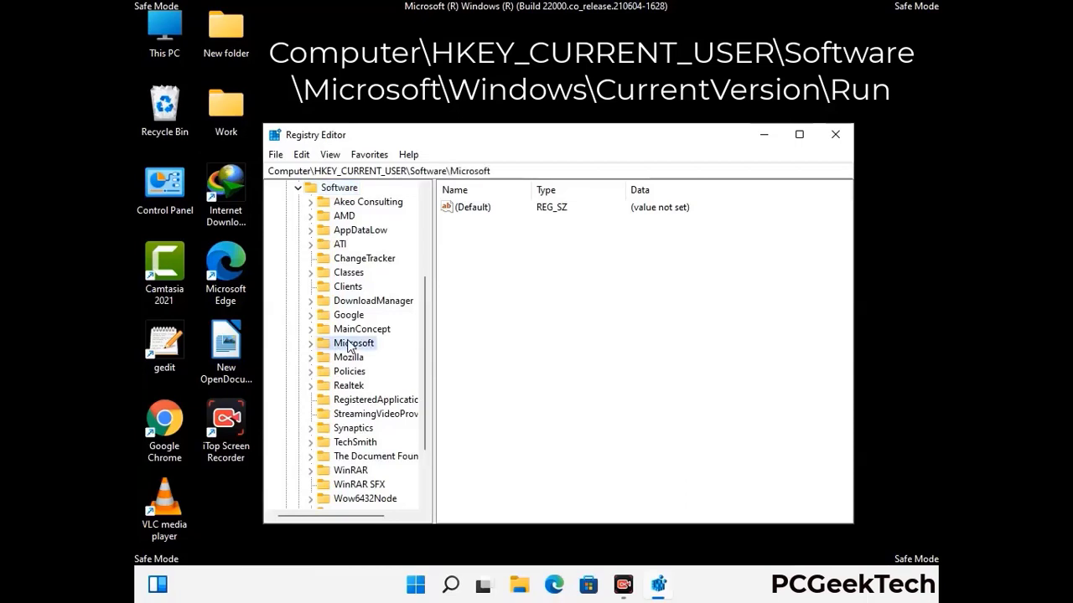
- Expand the Windows subkey under Microsoft and its CurrentVersion subkey in the registry tree
scroll(388, 367, "down", 5)
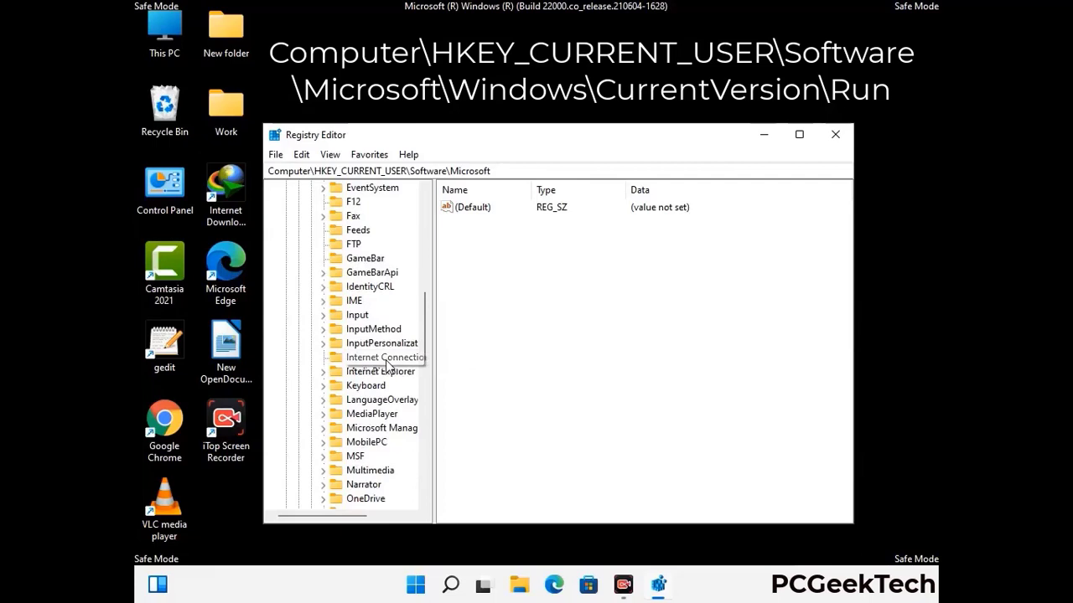
scroll(388, 367, "down", 3)
scroll(388, 367, "down", 6)
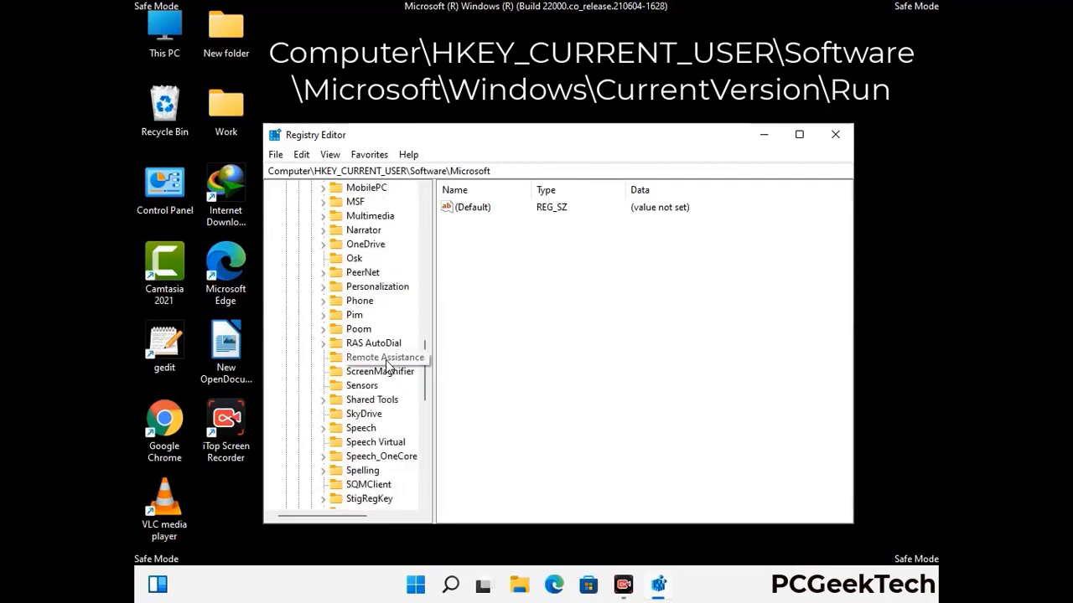
scroll(388, 366, "down", 3)
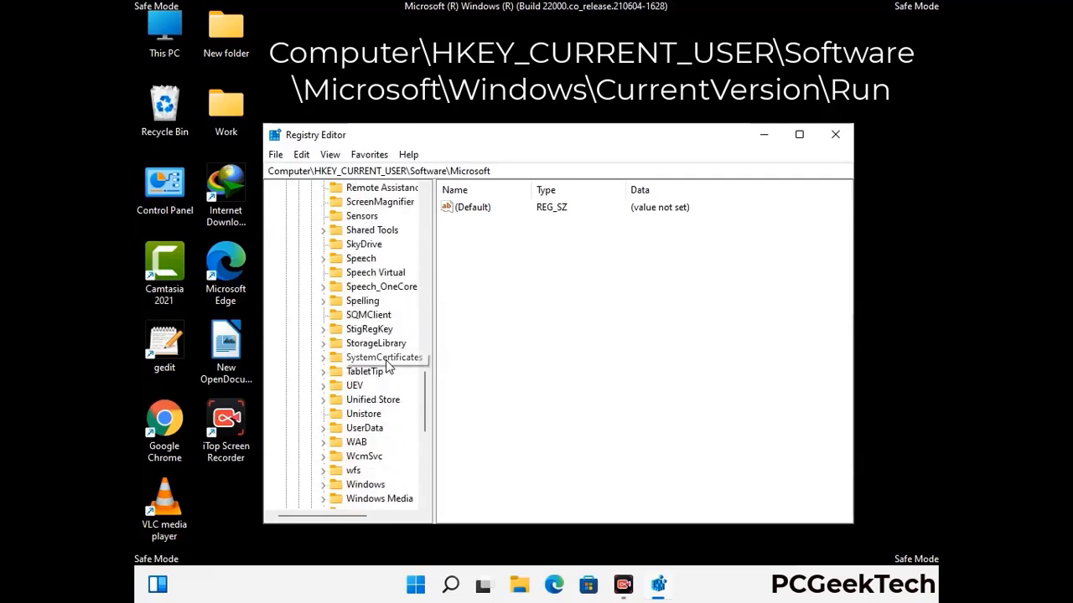
double_click(365, 400)
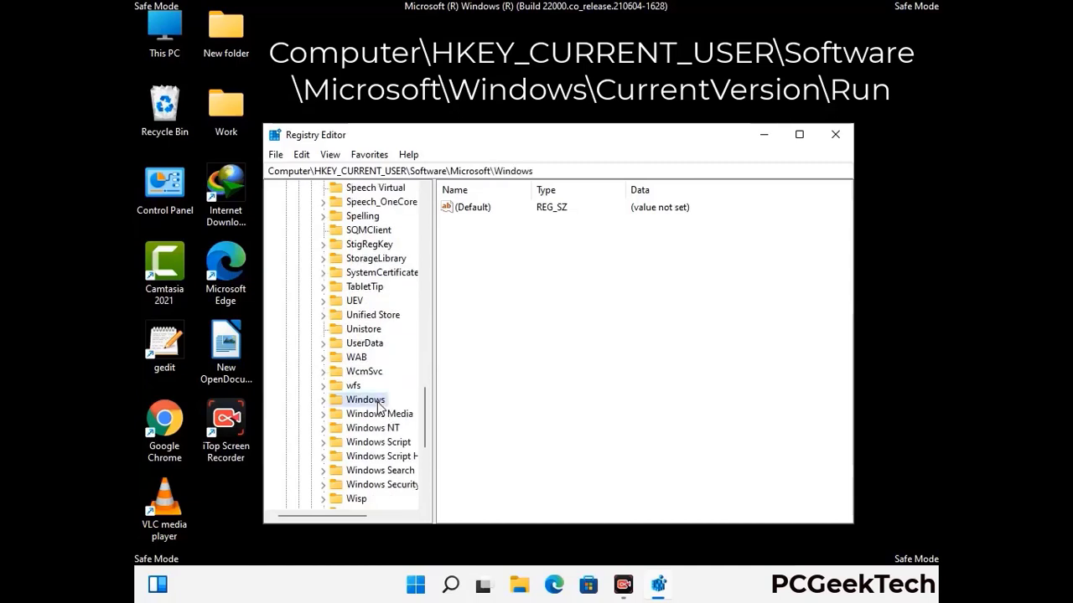
scroll(386, 394, "down", 1)
left_click(389, 386)
double_click(389, 386)
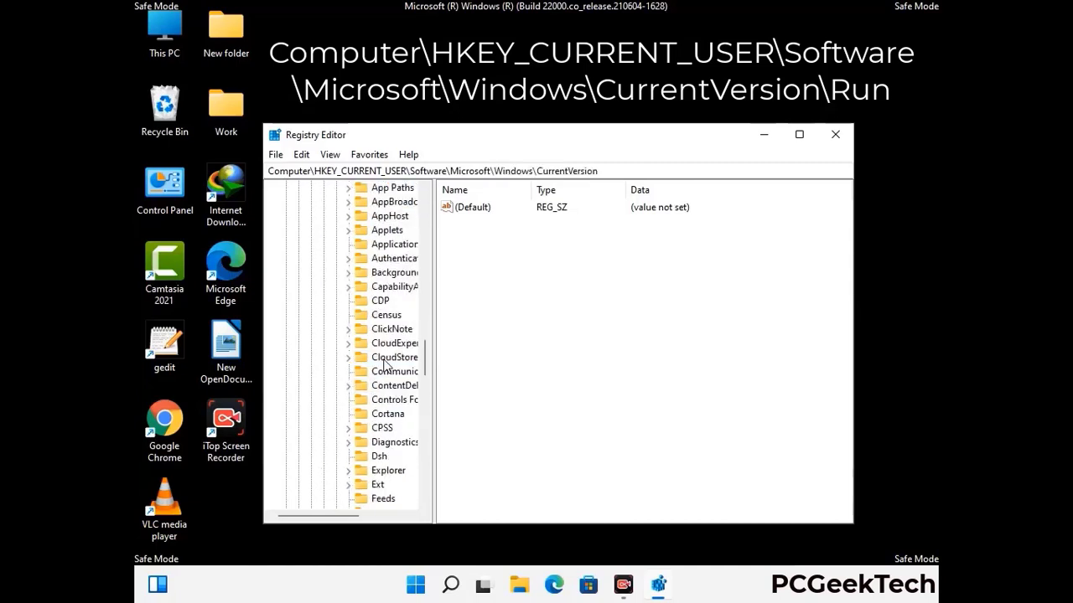
- Open the Run key under CurrentVersion to list its startup values
scroll(387, 377, "down", 5)
scroll(383, 364, "down", 4)
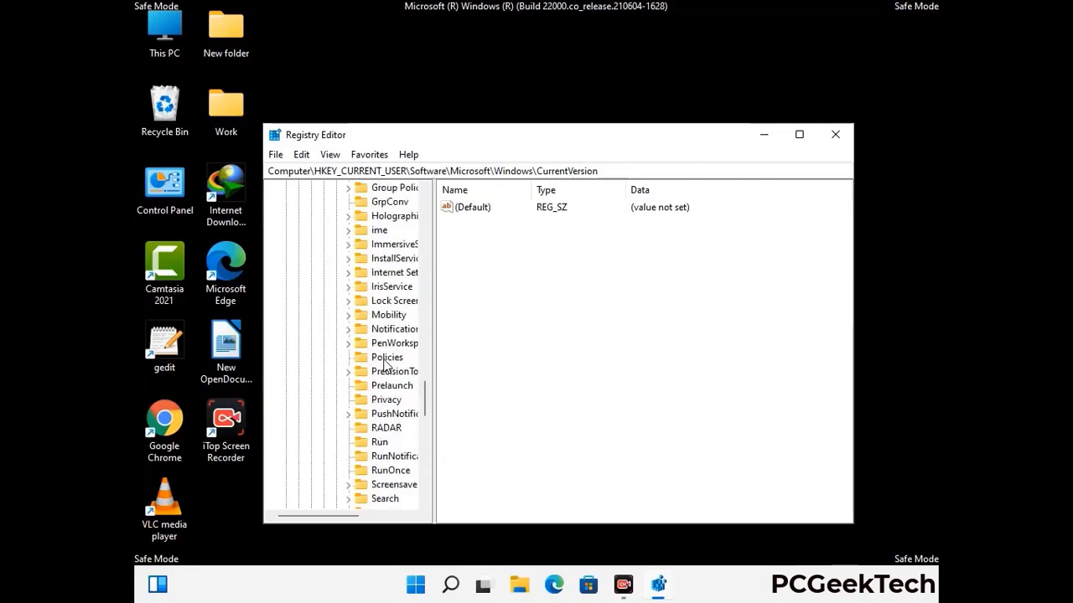
scroll(385, 362, "down", 1)
left_click(380, 401)
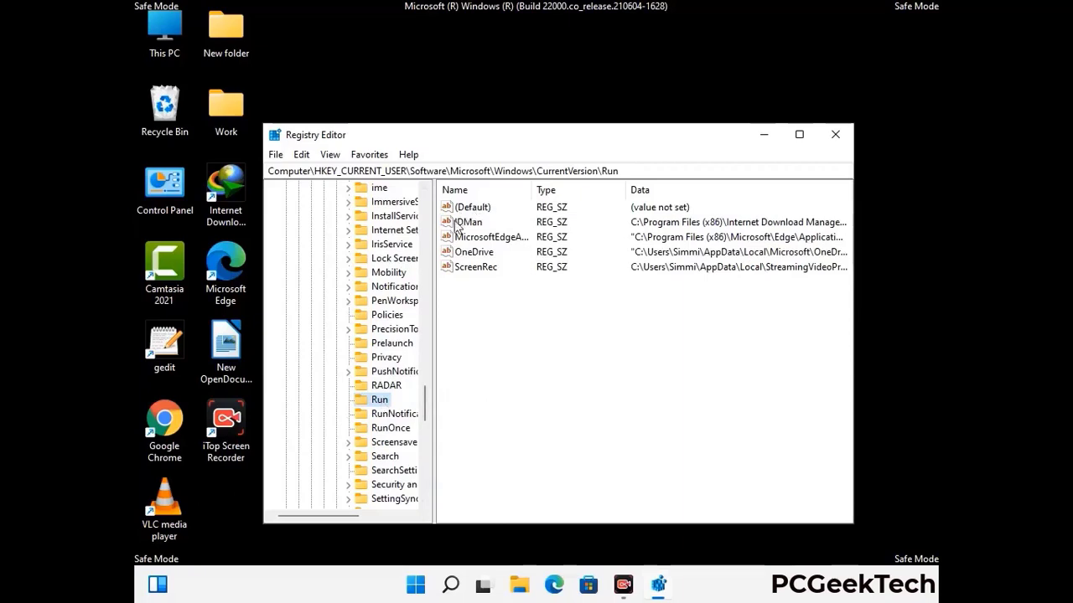
- Permanently delete the ScreenRec value from the Run key
left_click(475, 268)
left_click(478, 268)
key("Escape")
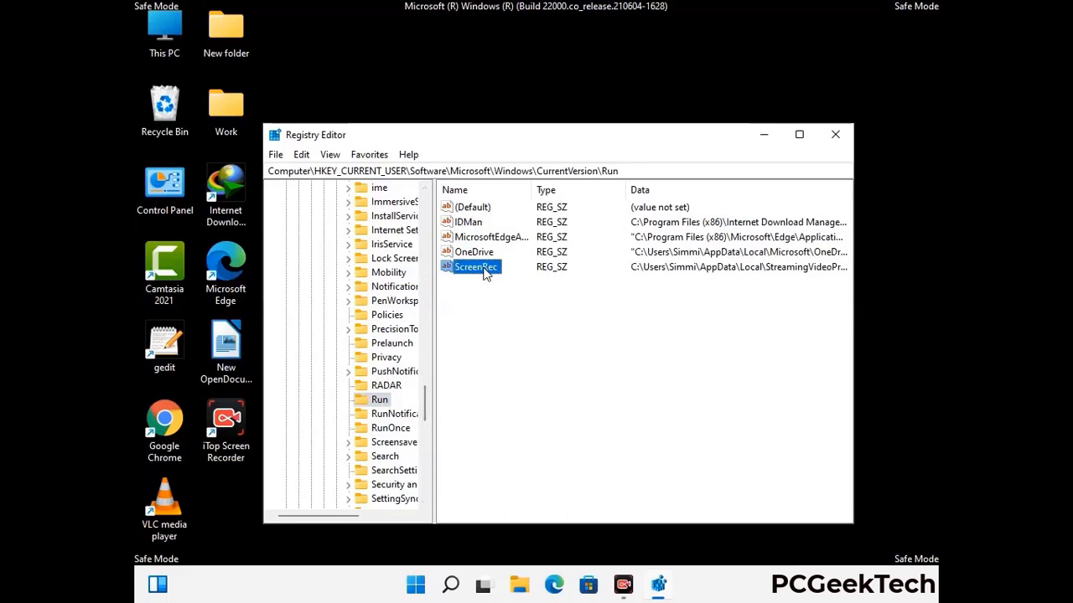
right_click(486, 273)
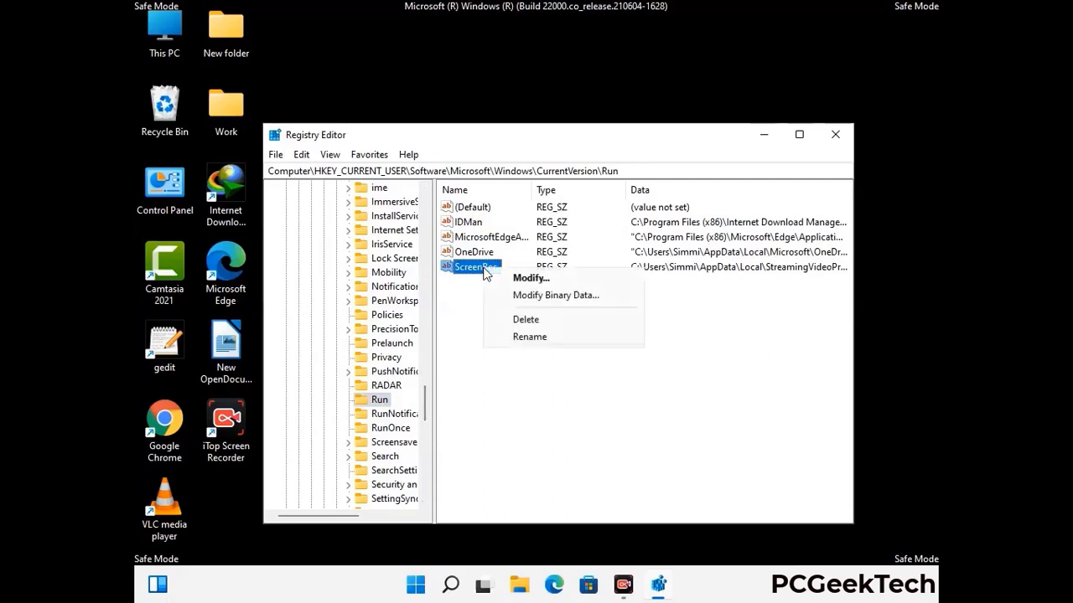
left_click(514, 319)
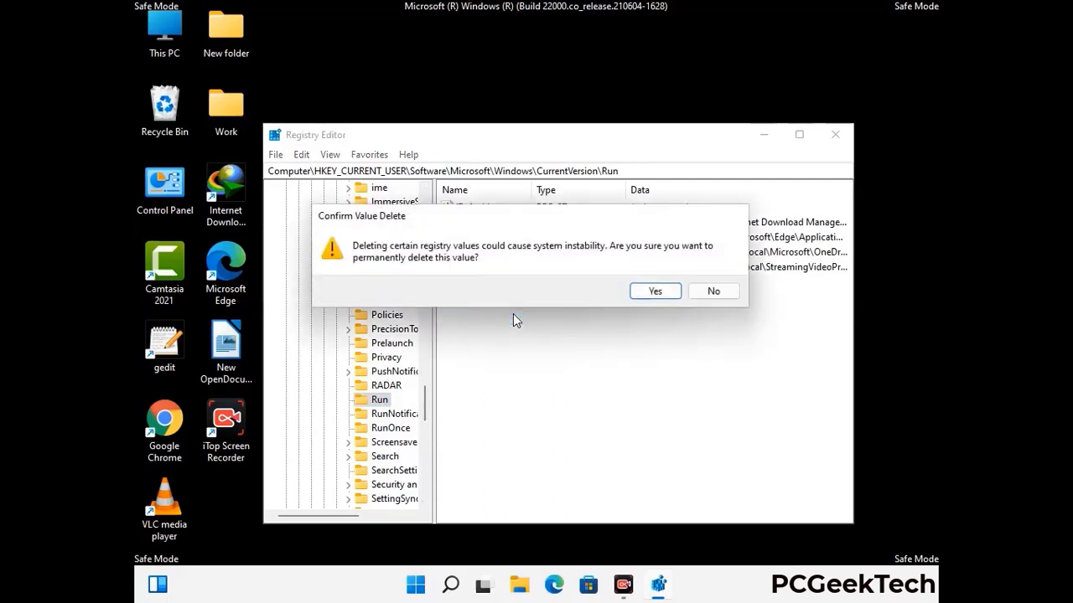
left_click(670, 292)
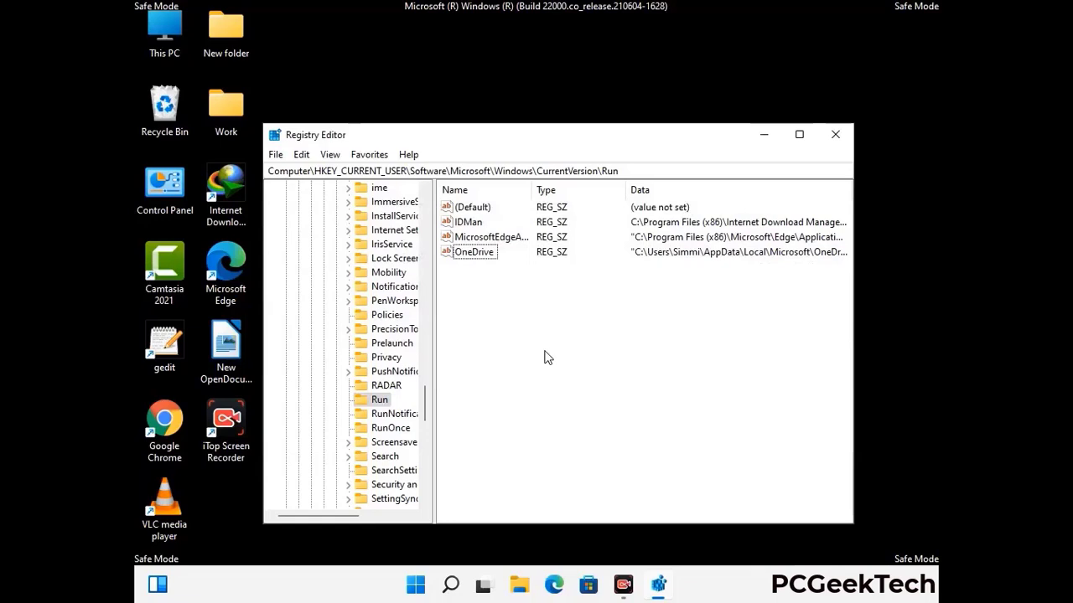
- Search the registry keys, values and data for "Virus Name", stop the search and close the Registry Editor
key("ctrl+f")
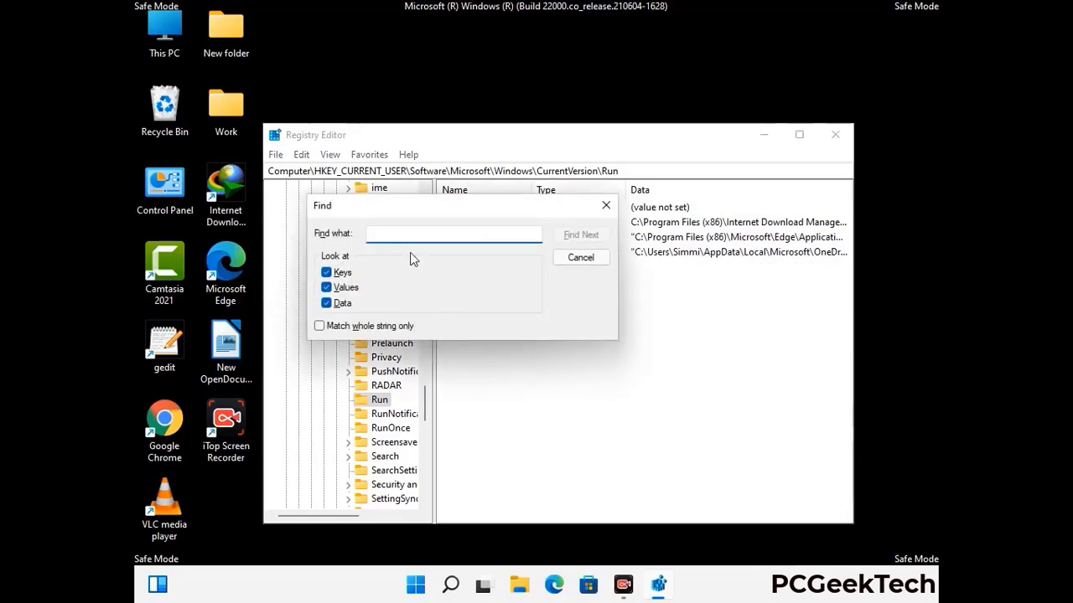
type("Virus Name")
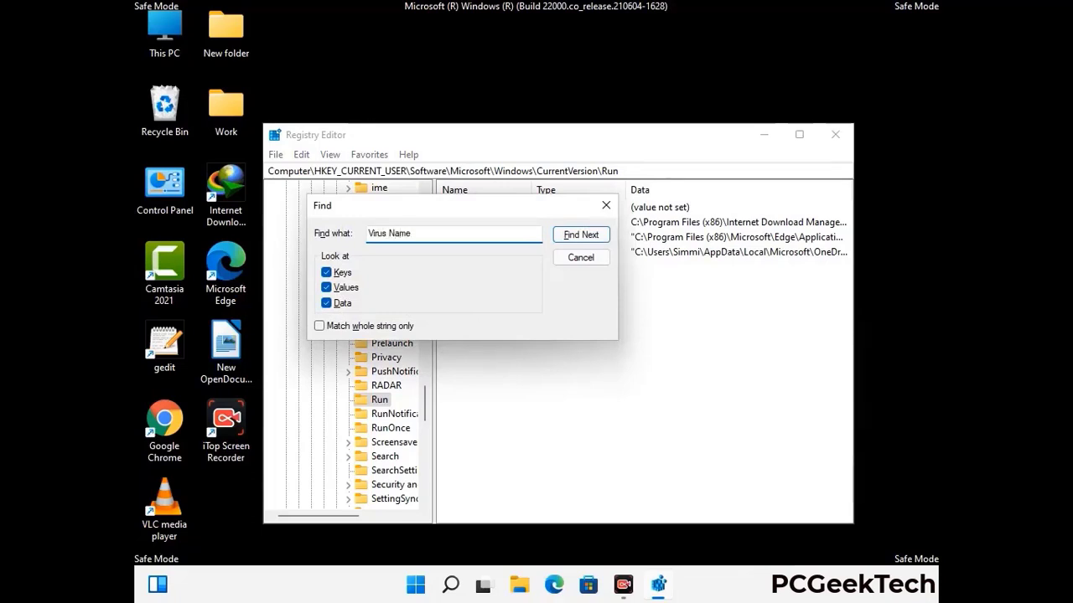
left_click(570, 239)
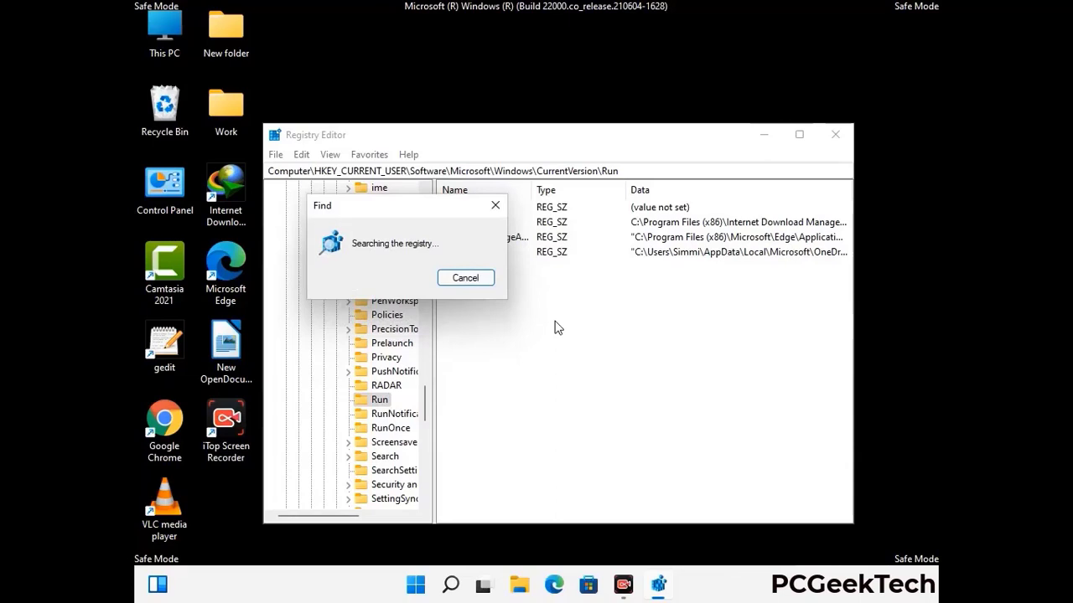
left_click(502, 208)
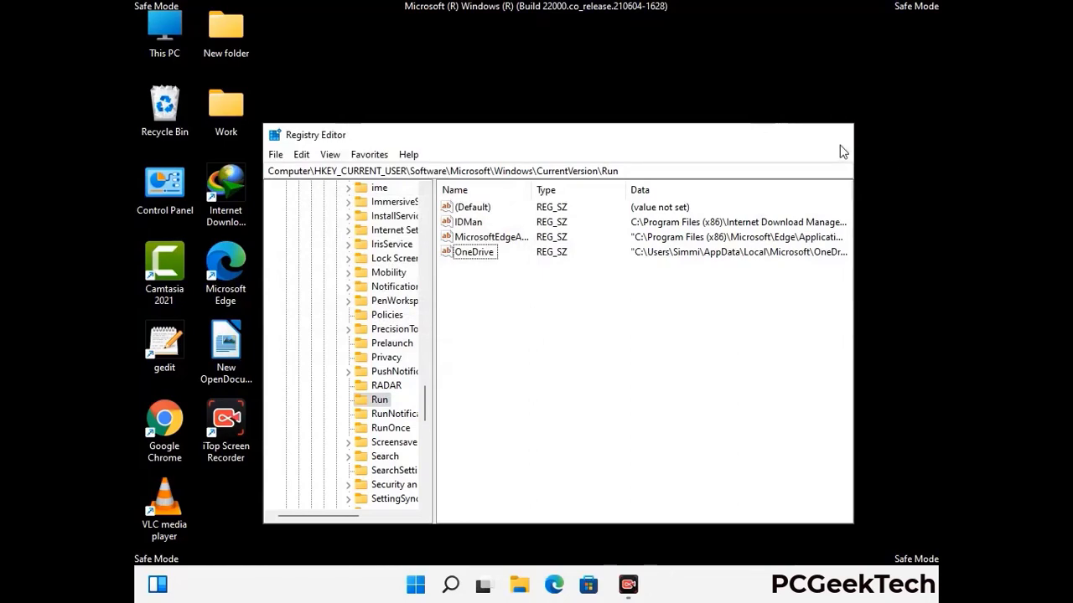
left_click(839, 136)
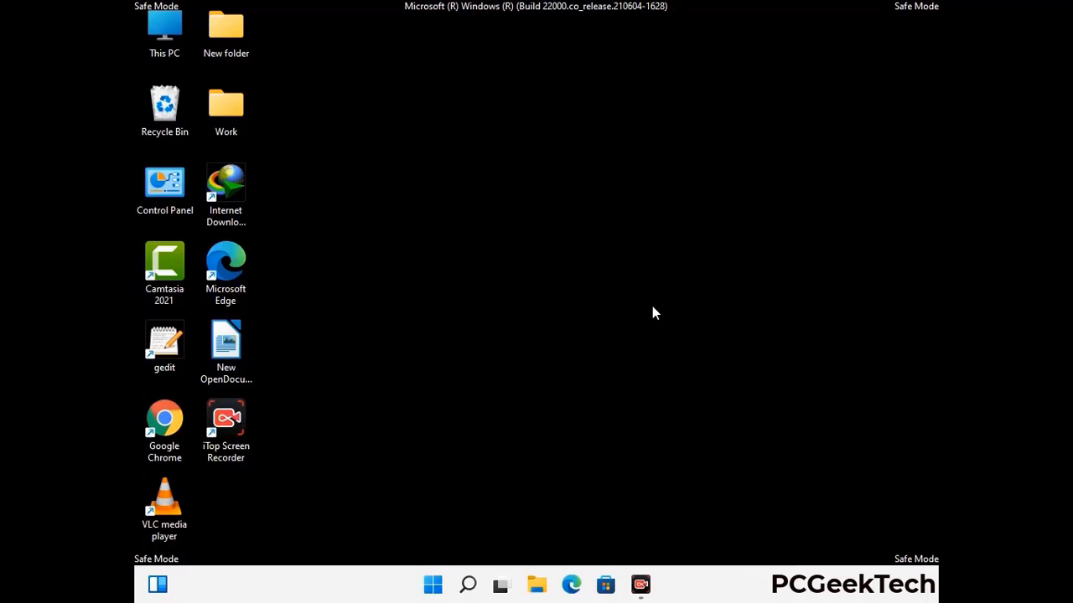
- Open System Configuration by running msconfig from the Run dialog
key("super+r")
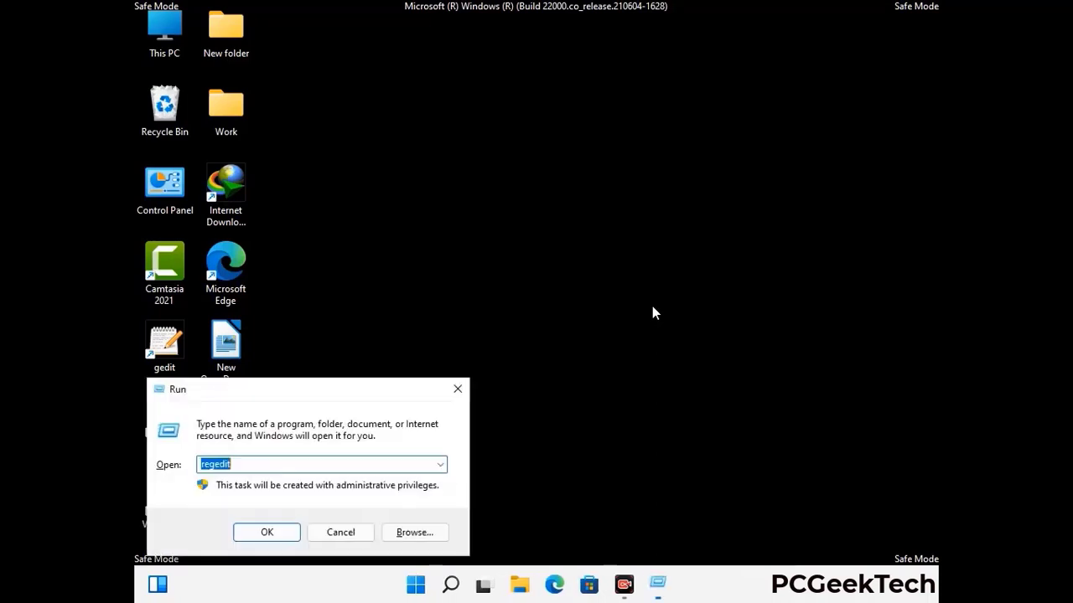
left_click_drag(314, 391, 549, 166)
type("msconfig")
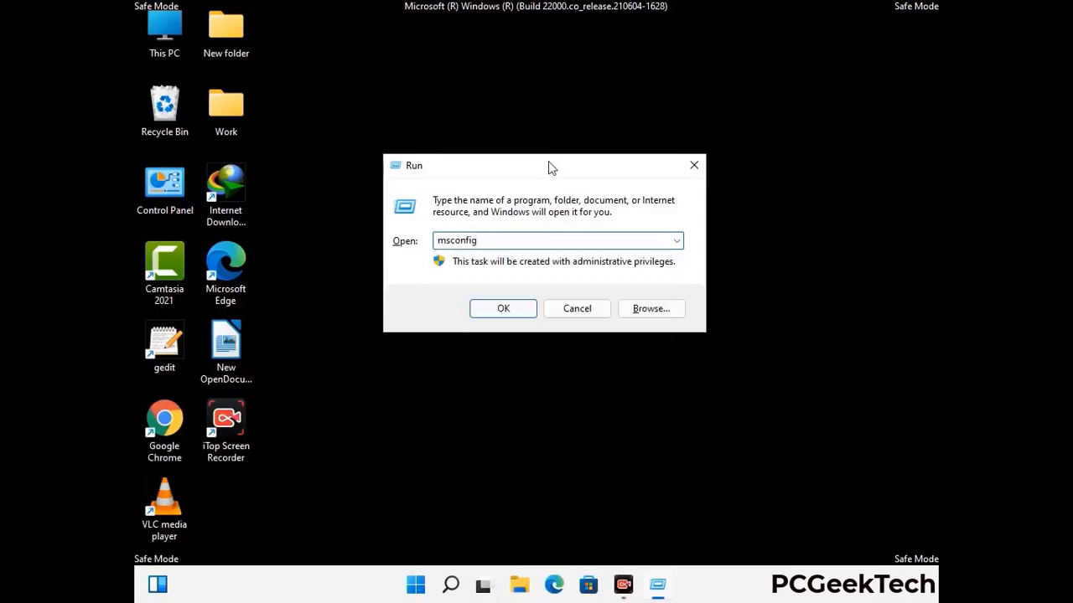
left_click(496, 307)
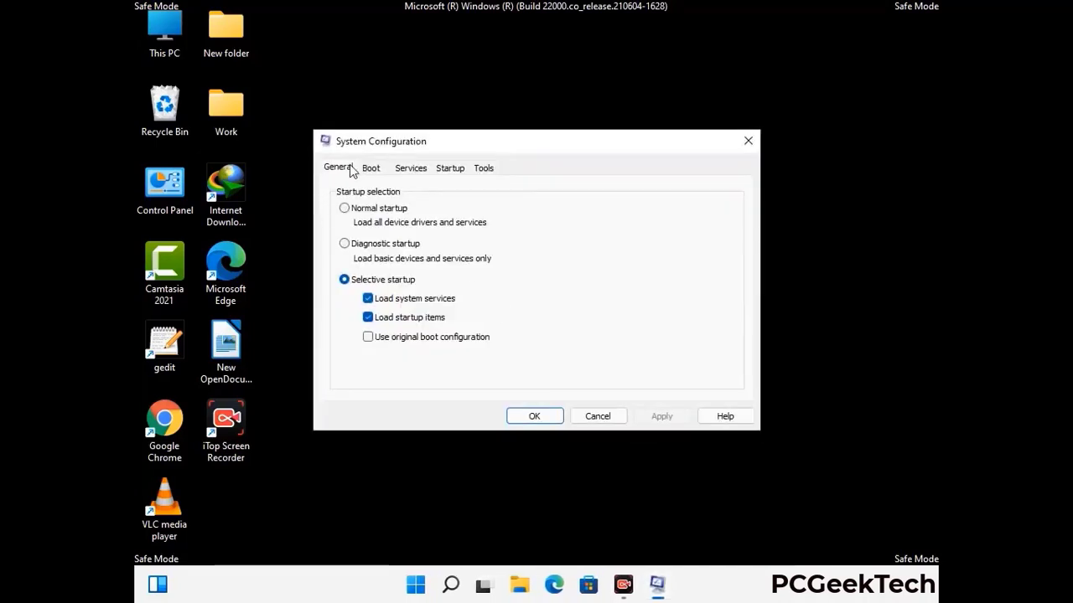
- Turn off Safe boot in the boot options of the Windows 11 installation
left_click(370, 168)
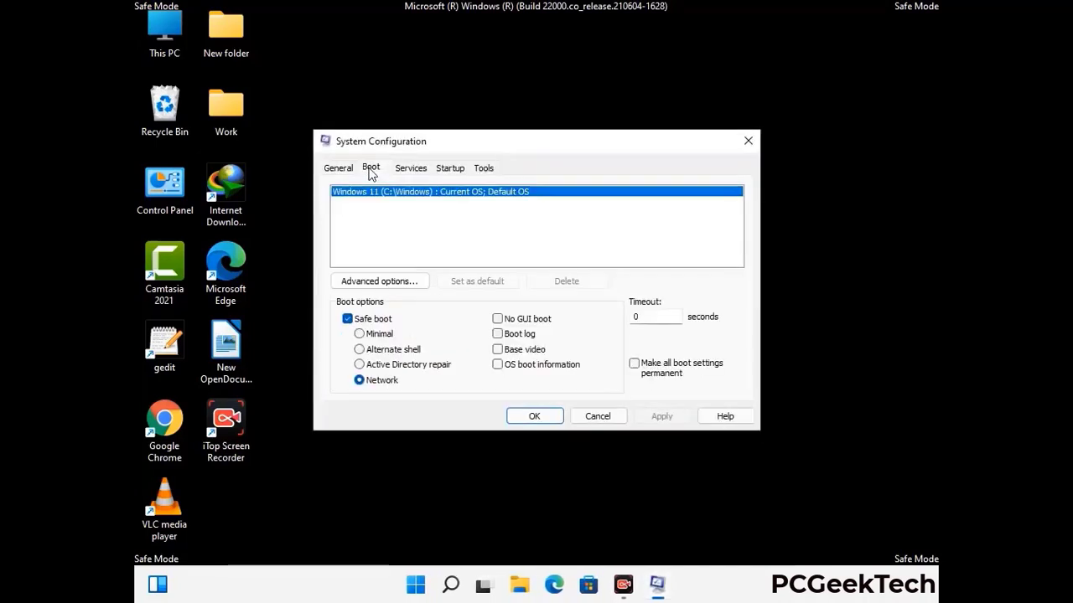
left_click(347, 319)
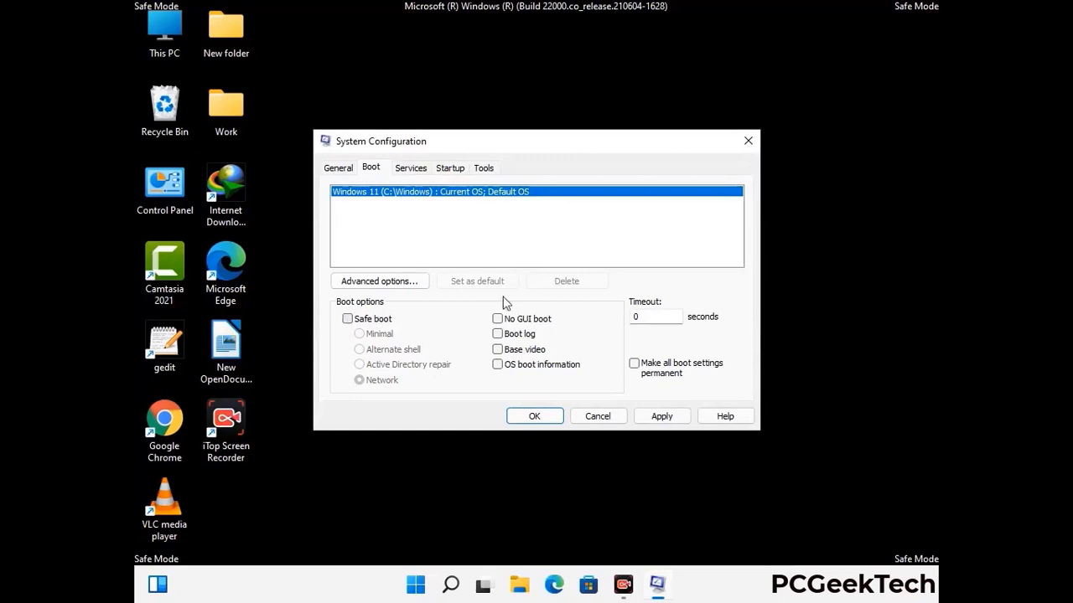